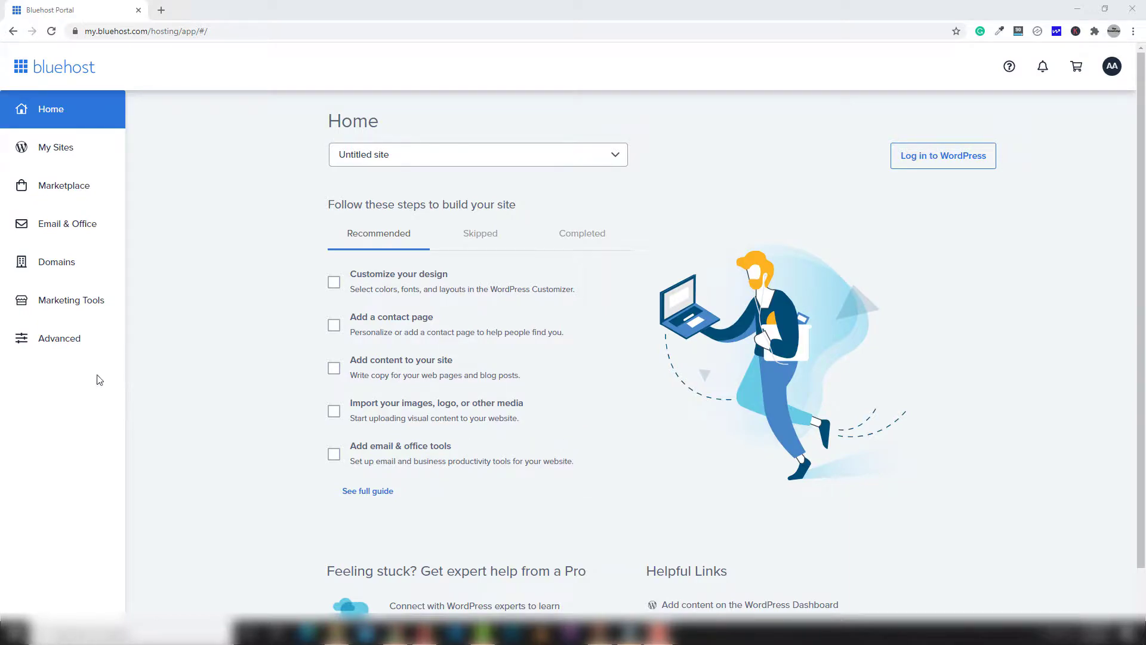
Open the cPanel main page from the Advanced item in the Bluehost sidebar.
click(63, 350)
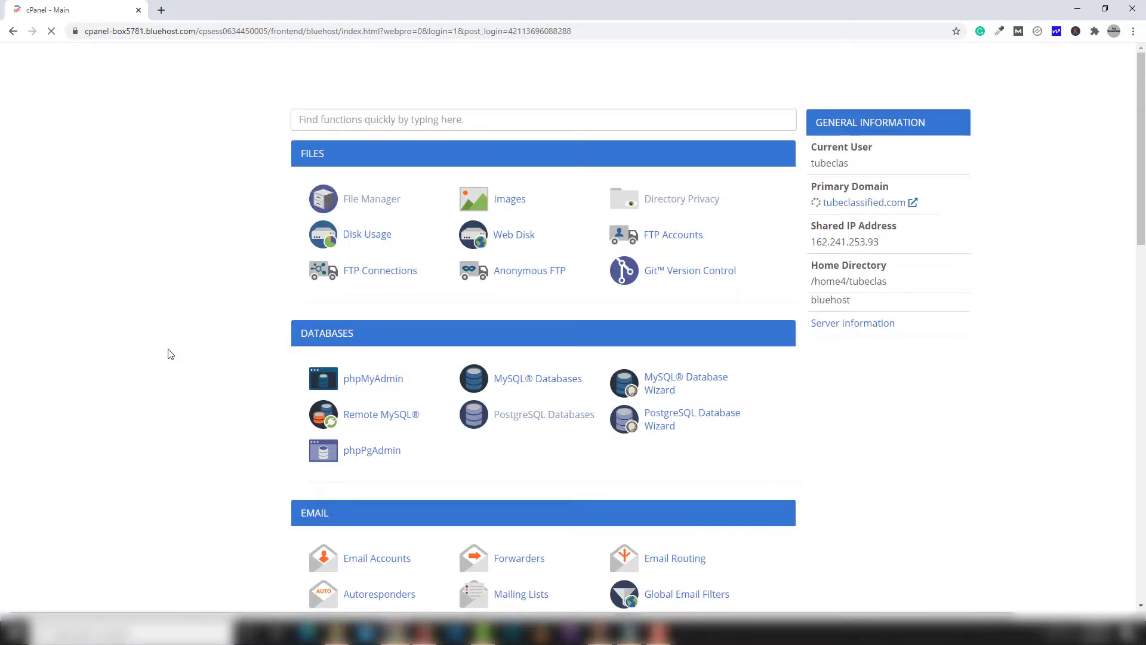
Launch cPanel File Manager and open the public_html folder.
click(368, 205)
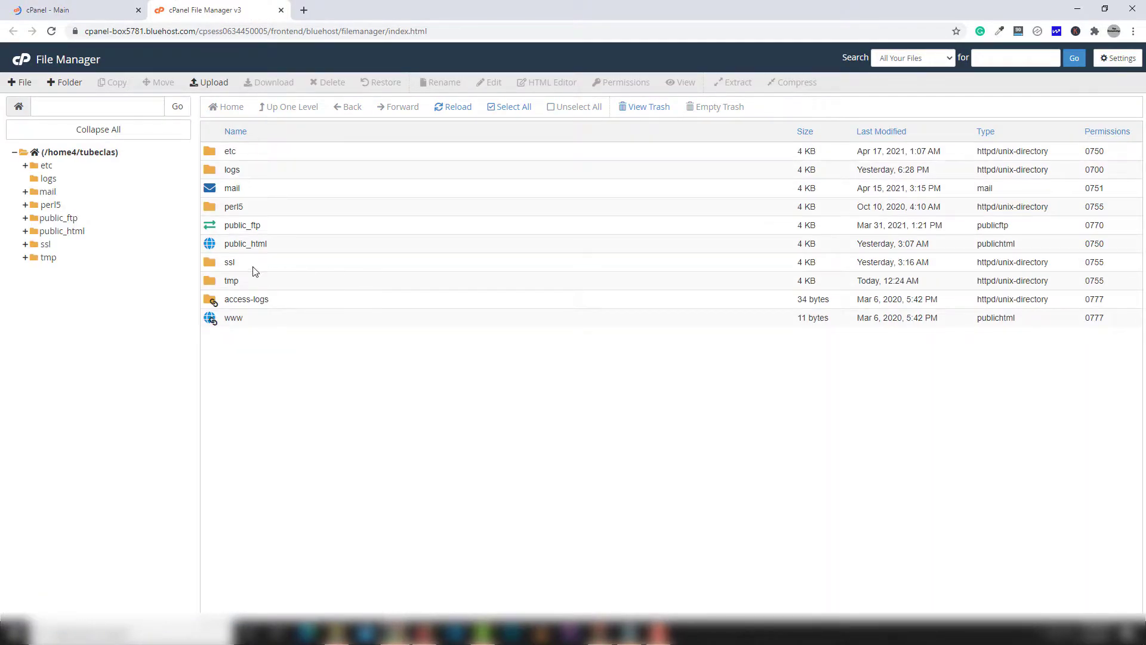
click(217, 250)
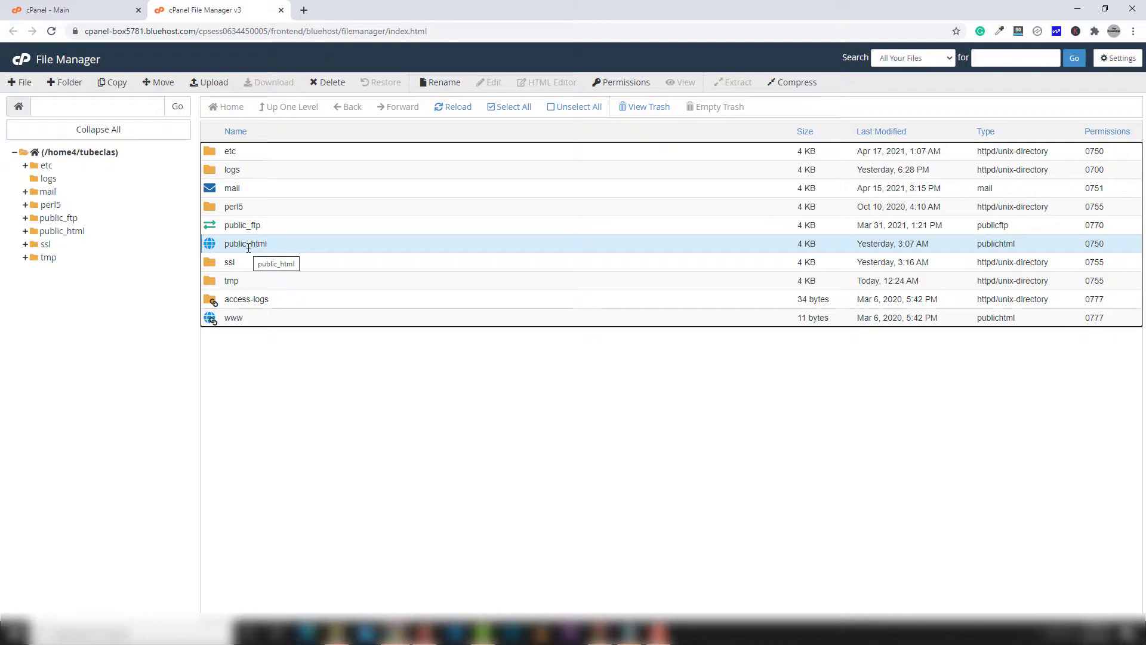
double_click(216, 244)
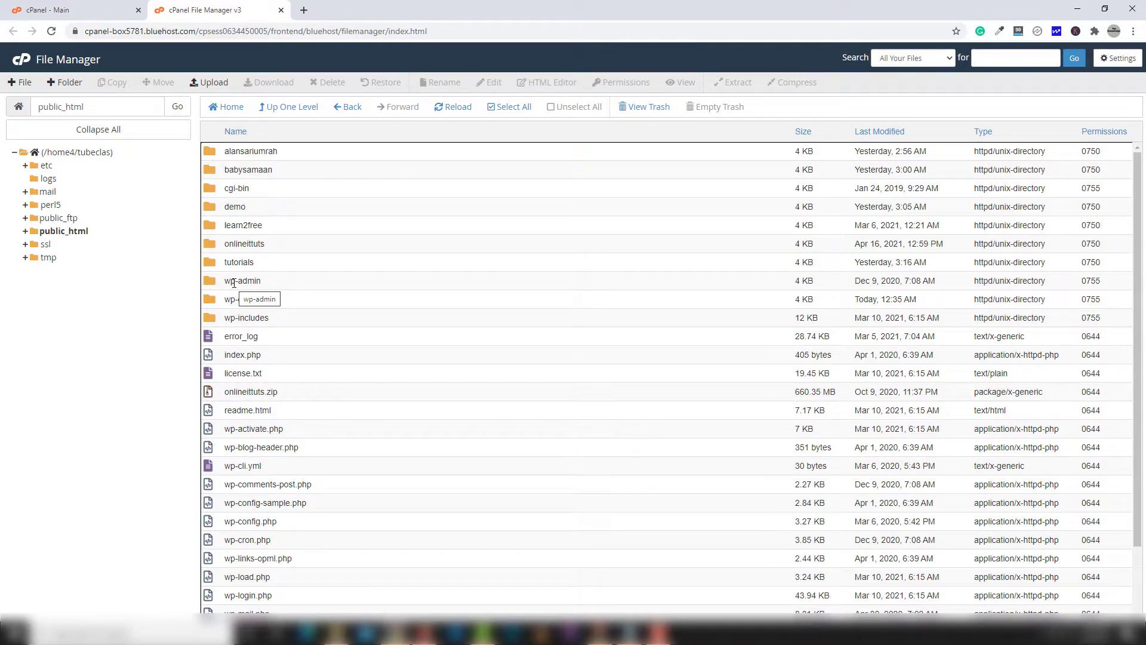
Look over the tutorials, demo and babysamaan folders, then open the alansariumrah folder.
click(226, 261)
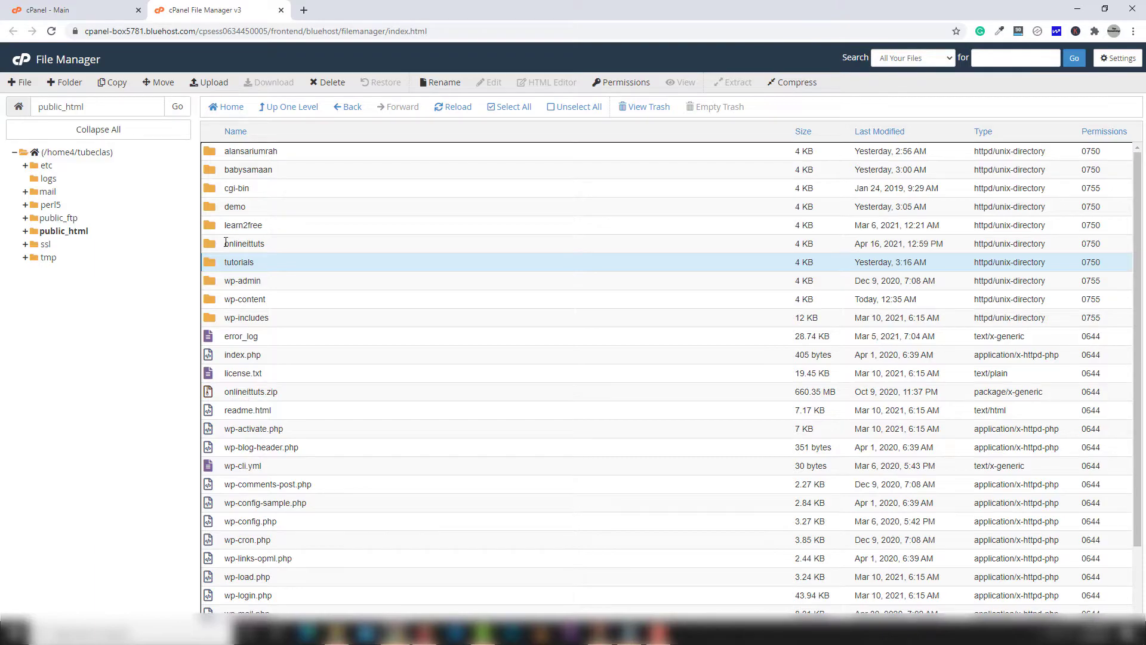
click(227, 209)
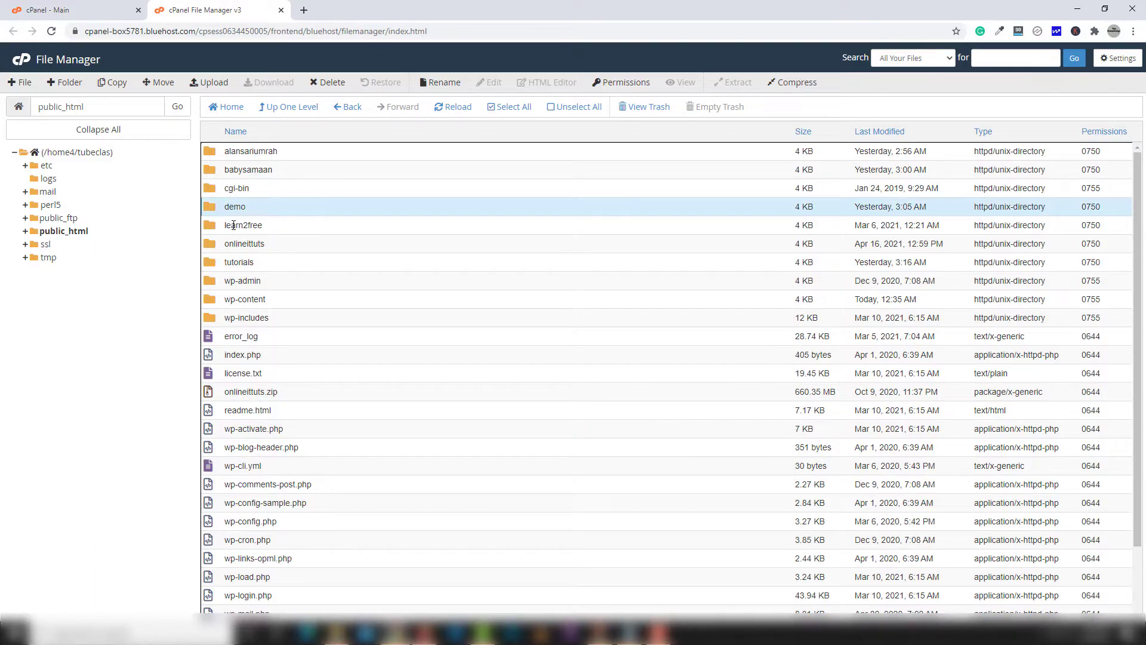
click(243, 168)
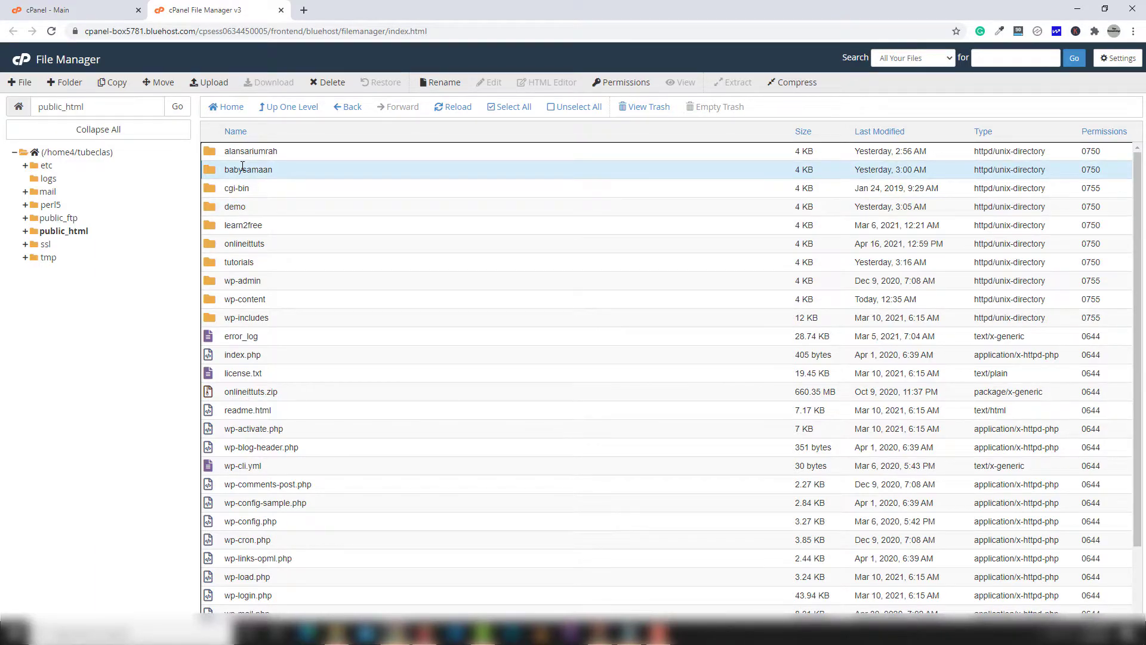
click(246, 152)
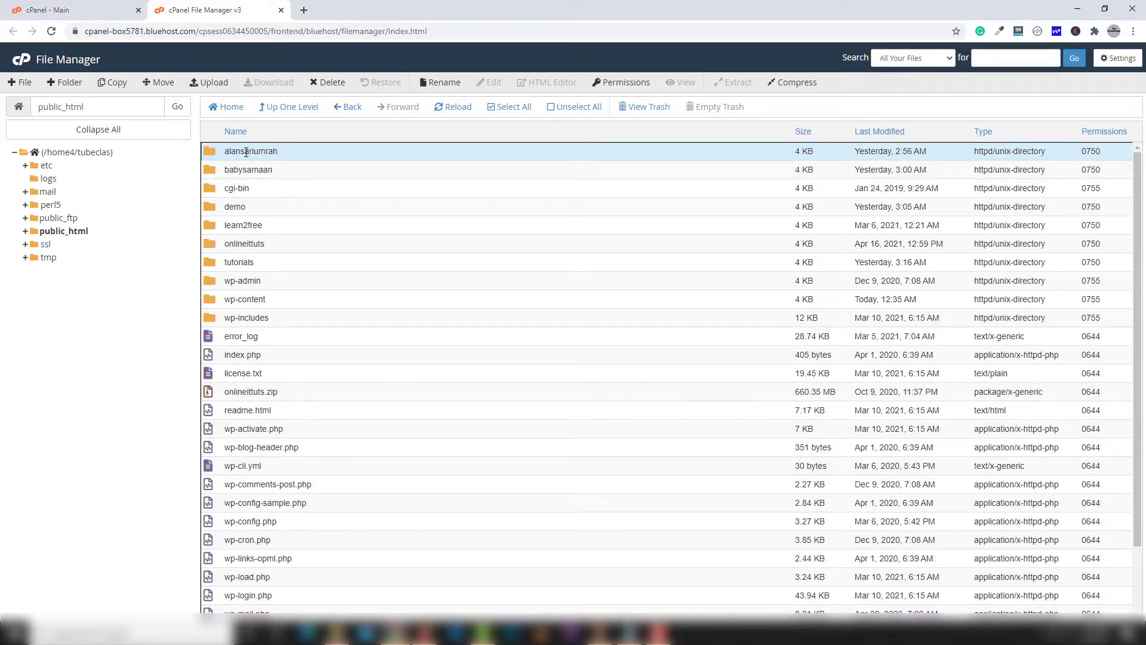
click(247, 168)
click(247, 155)
click(247, 155)
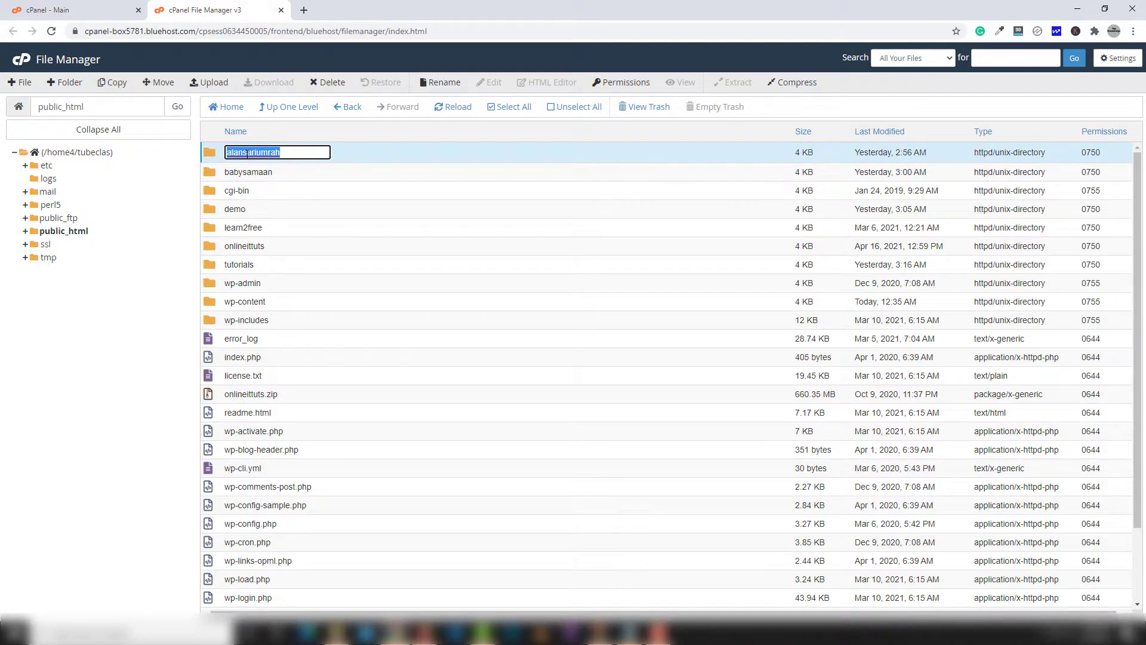
double_click(345, 159)
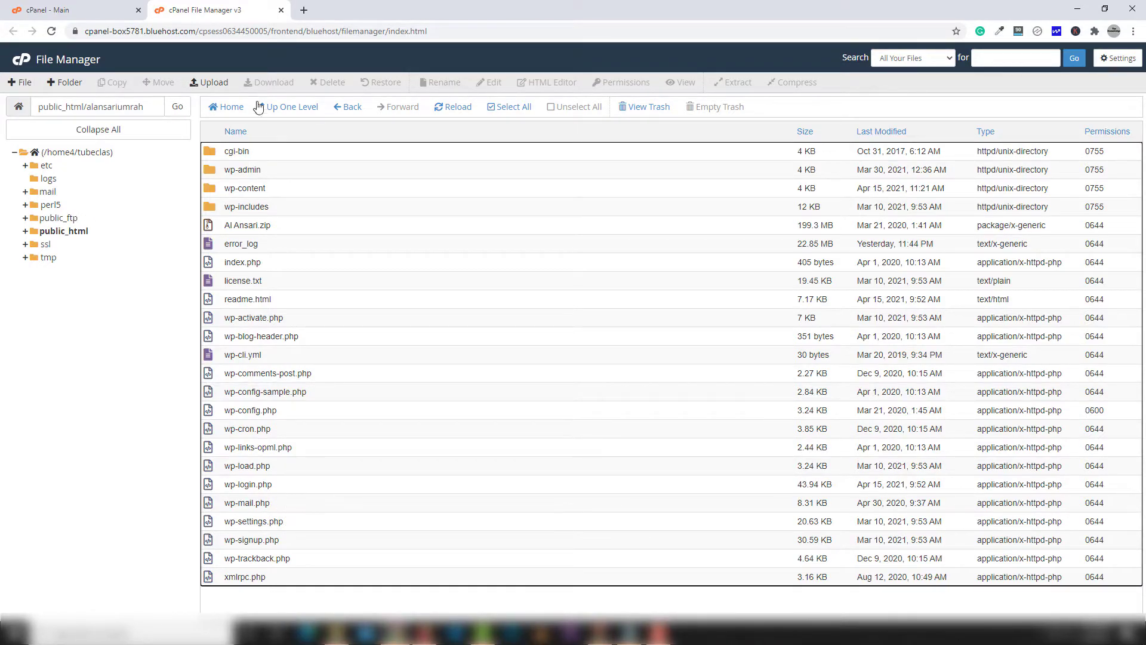
Load alansariumrah.com in a new Chrome tab, then return to File Manager.
click(304, 10)
text(alansariumrah.com)
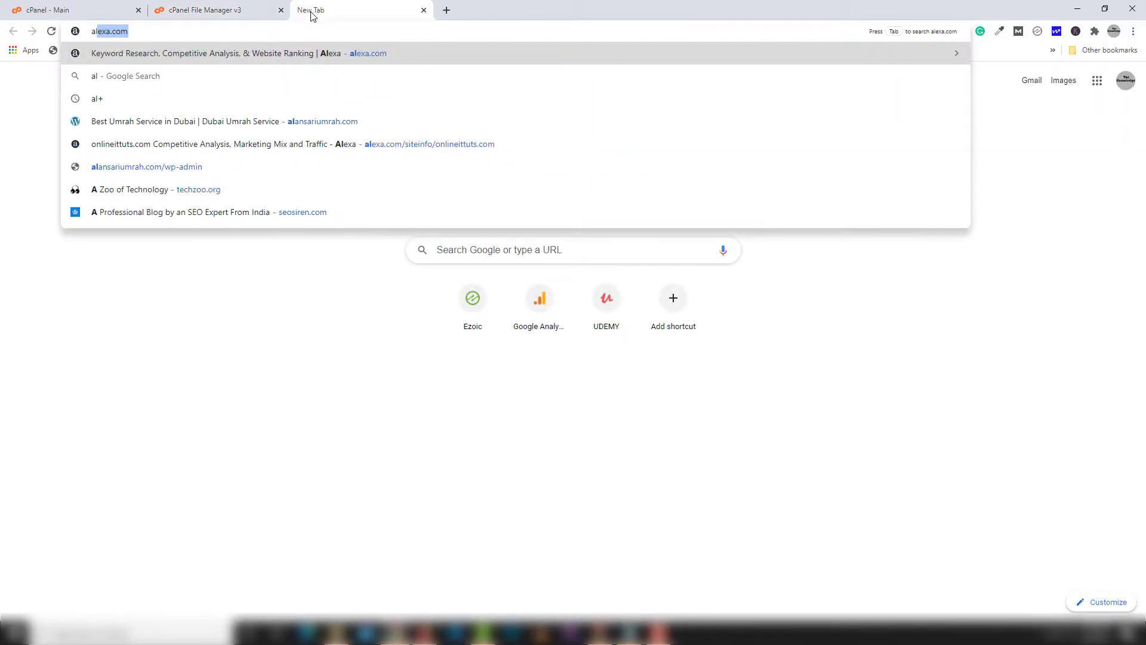
key(Return)
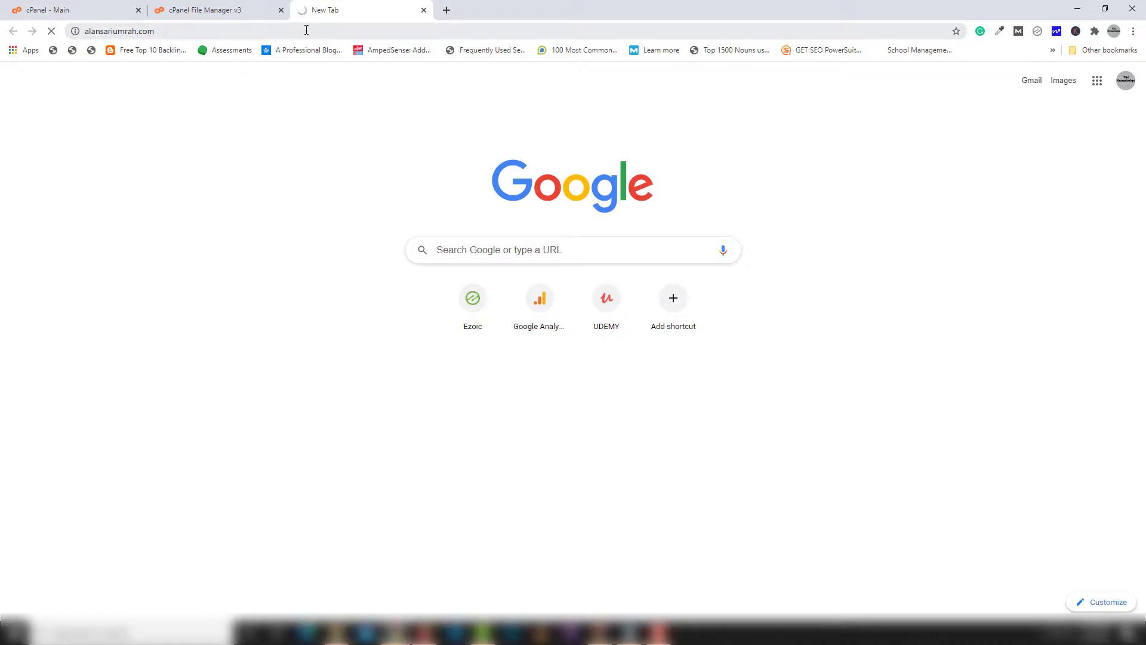
click(229, 11)
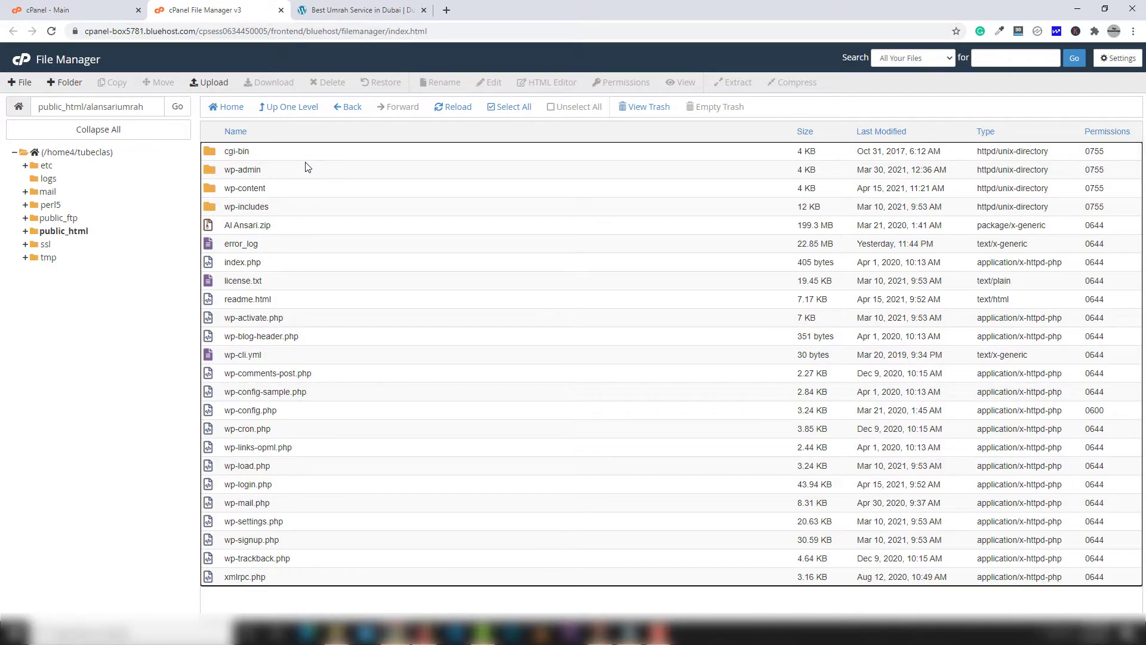
Check the wp-admin, wp-content and wp-includes folders, return to public_html, and bring up the Notepad domain list.
click(258, 171)
click(256, 187)
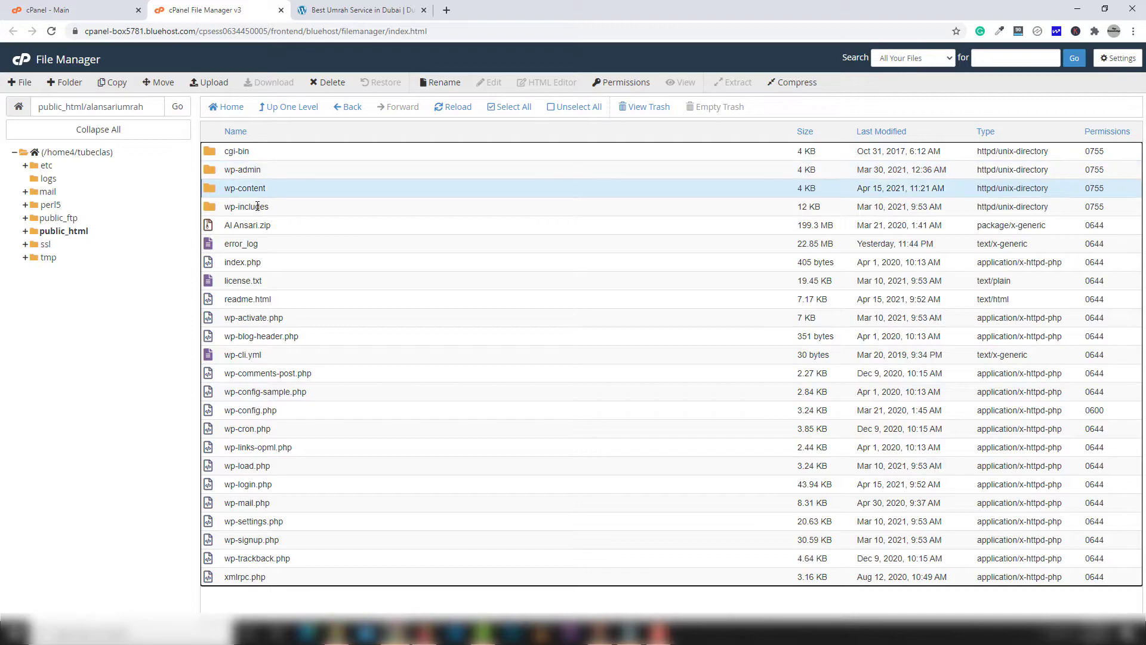
click(256, 207)
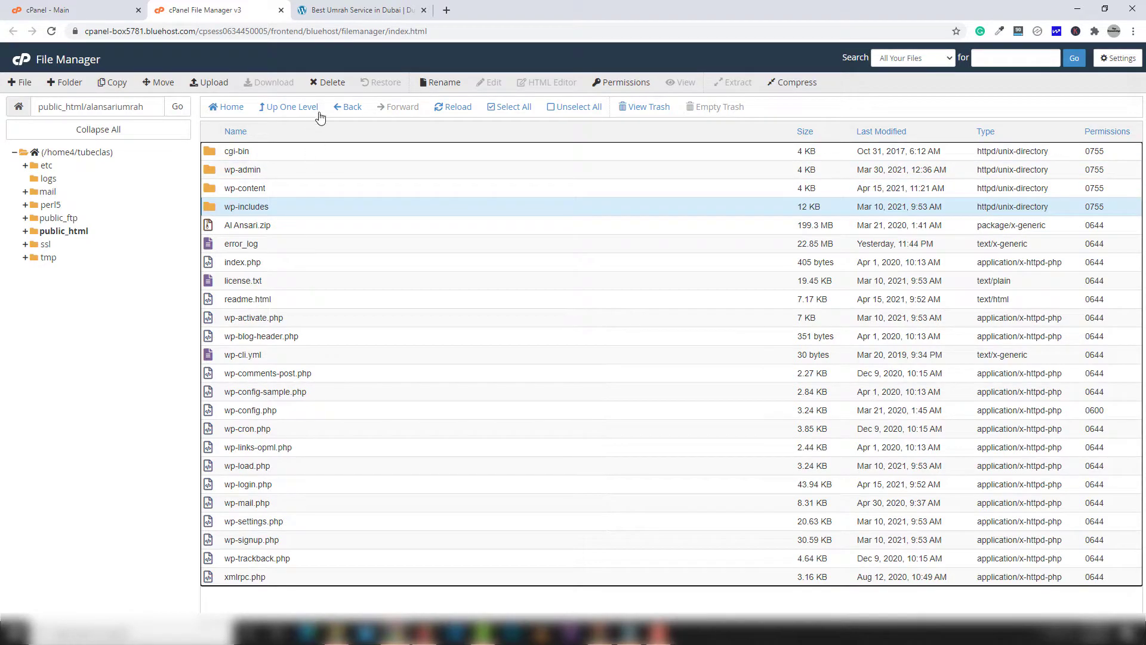
click(349, 110)
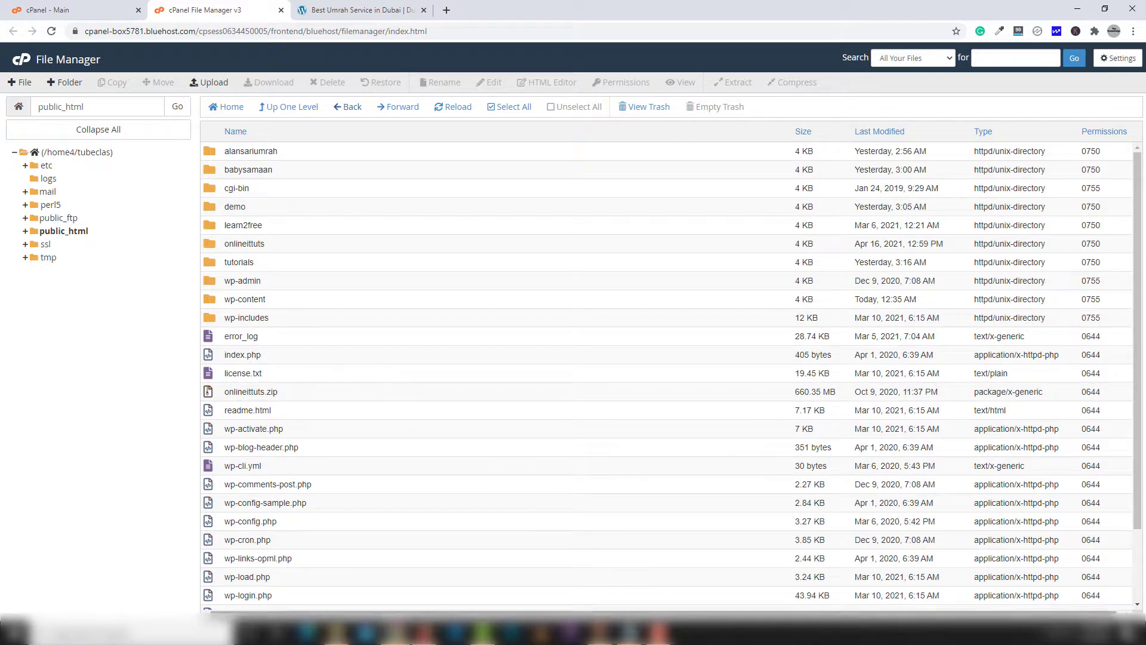
click(630, 632)
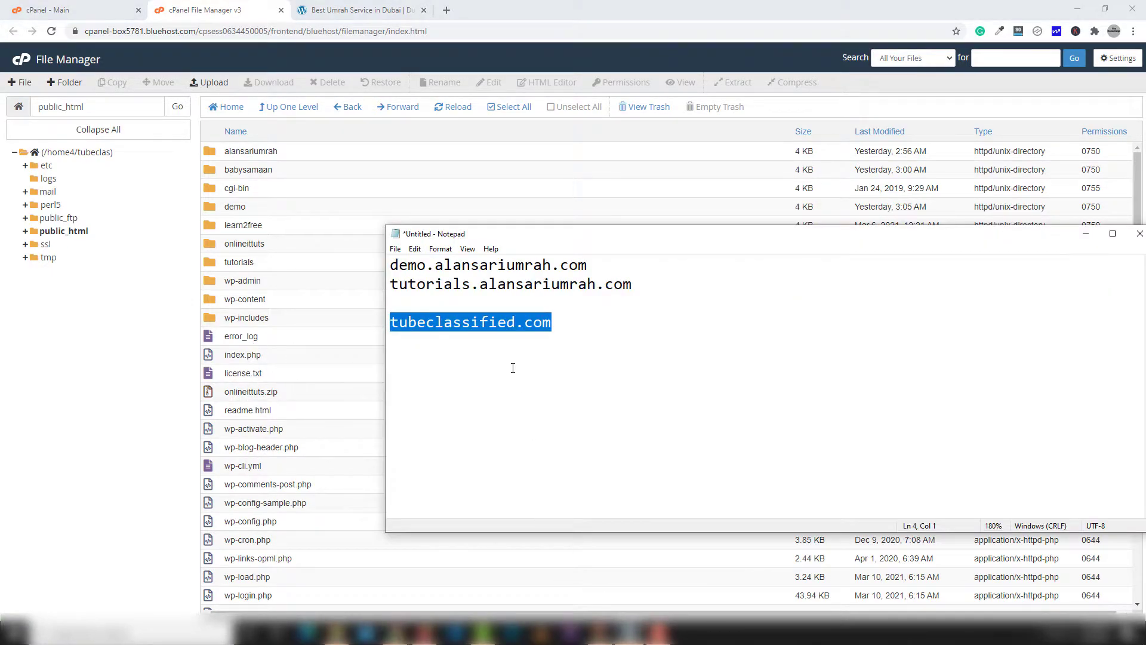
Select the tubeclassified.com line in the Notepad domain list, then return to cPanel's main page.
click(564, 323)
drag(552, 323, 391, 323)
drag(563, 316, 390, 323)
click(60, 6)
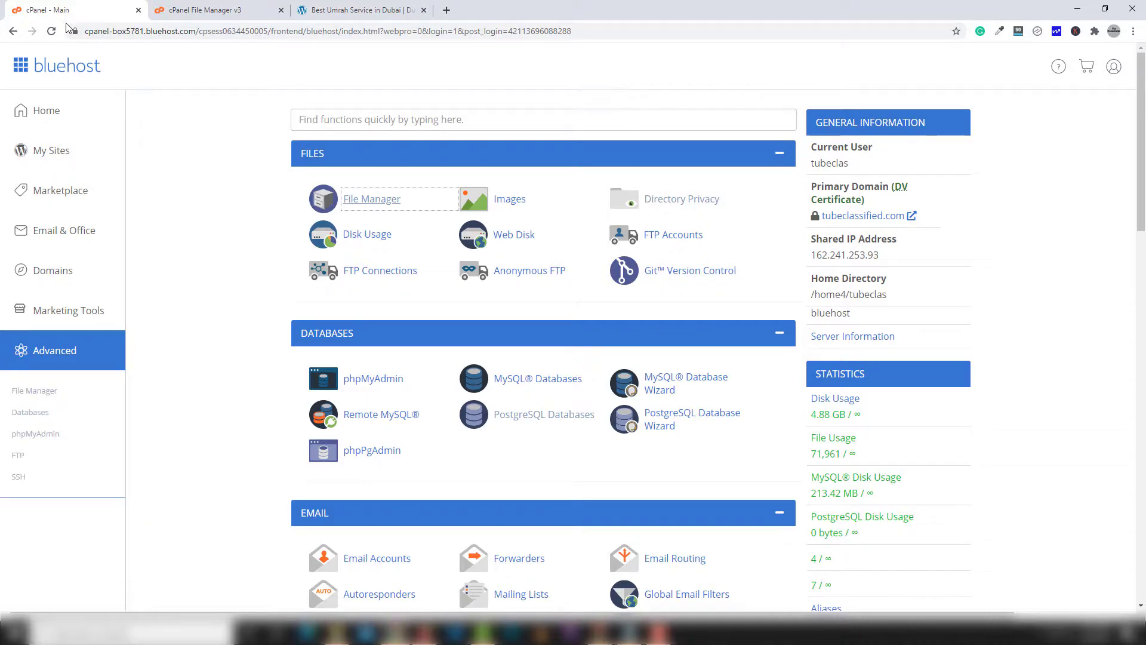
Find and select the tutorials subdomain on the Subdomains page, then return to File Manager.
click(68, 275)
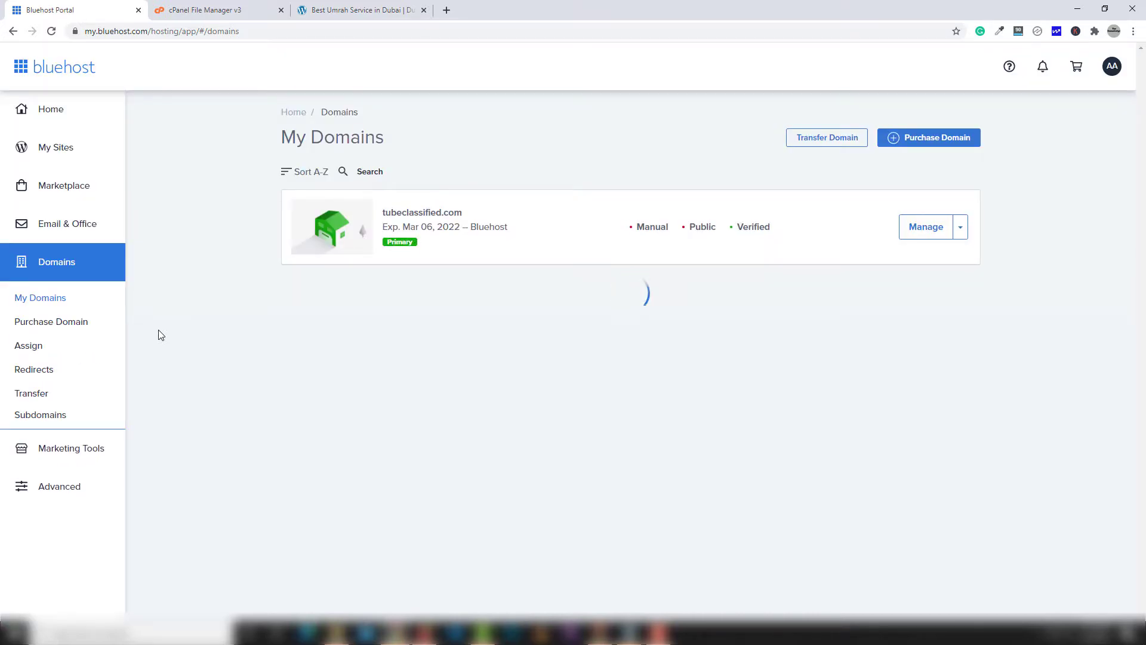
click(46, 417)
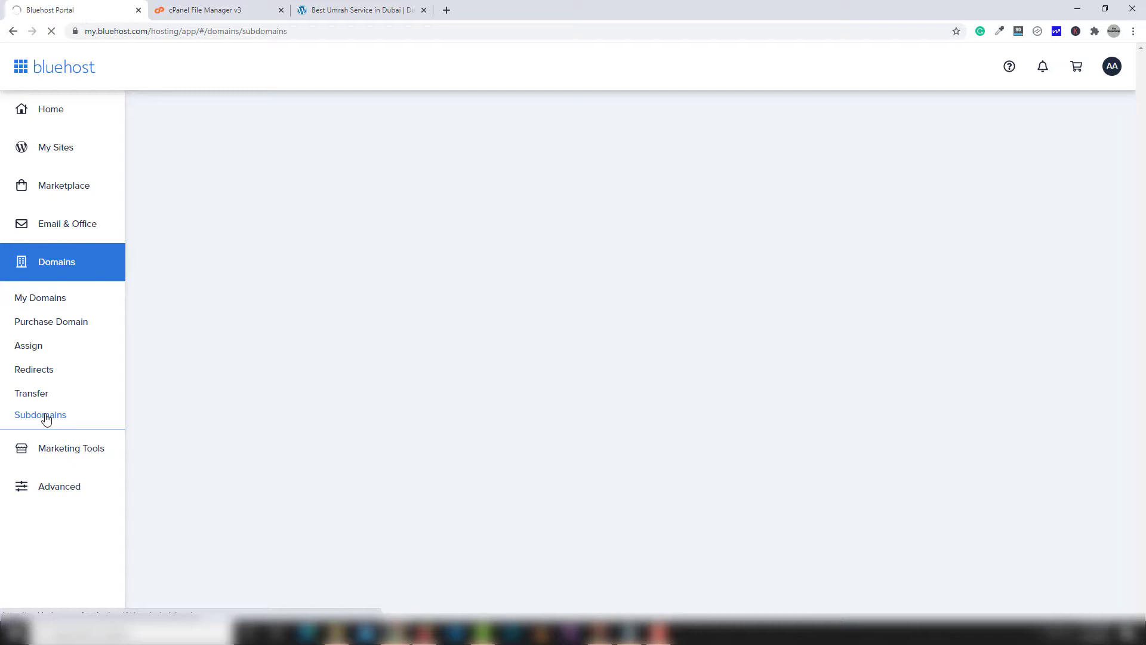
scroll(435, 464, down, 3)
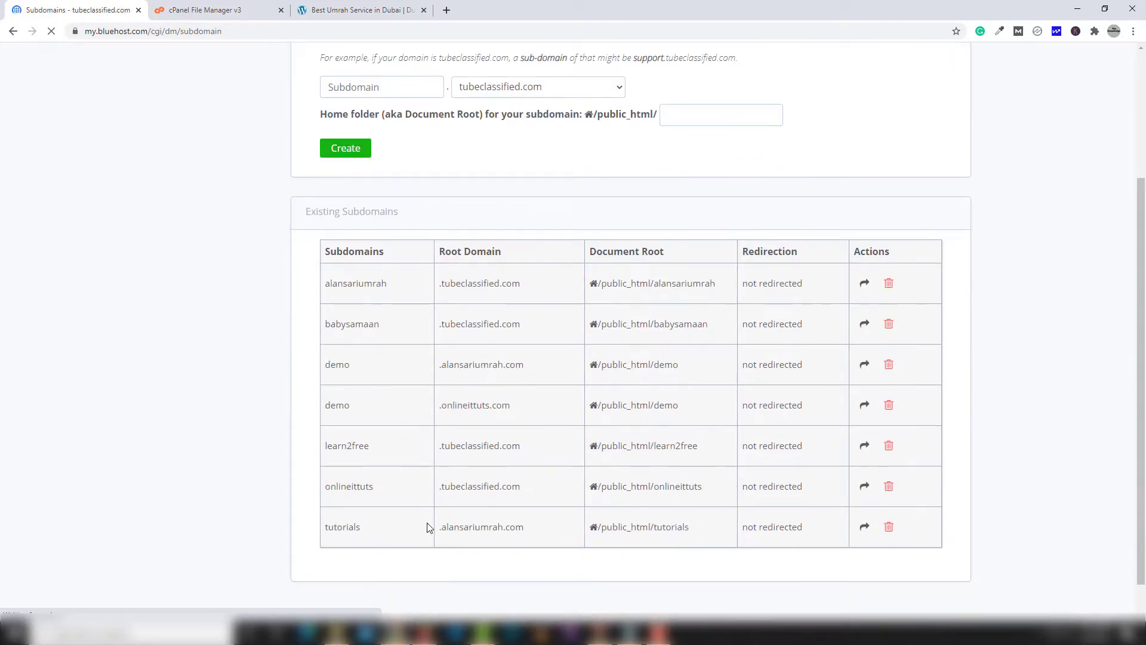
drag(360, 531, 326, 528)
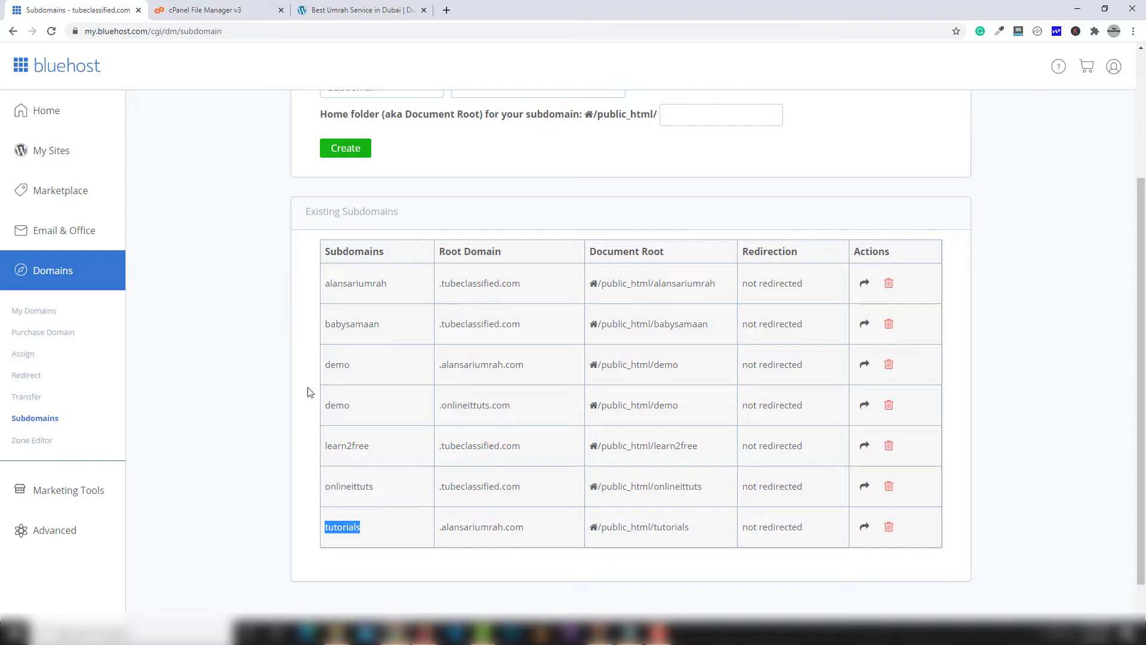
click(209, 11)
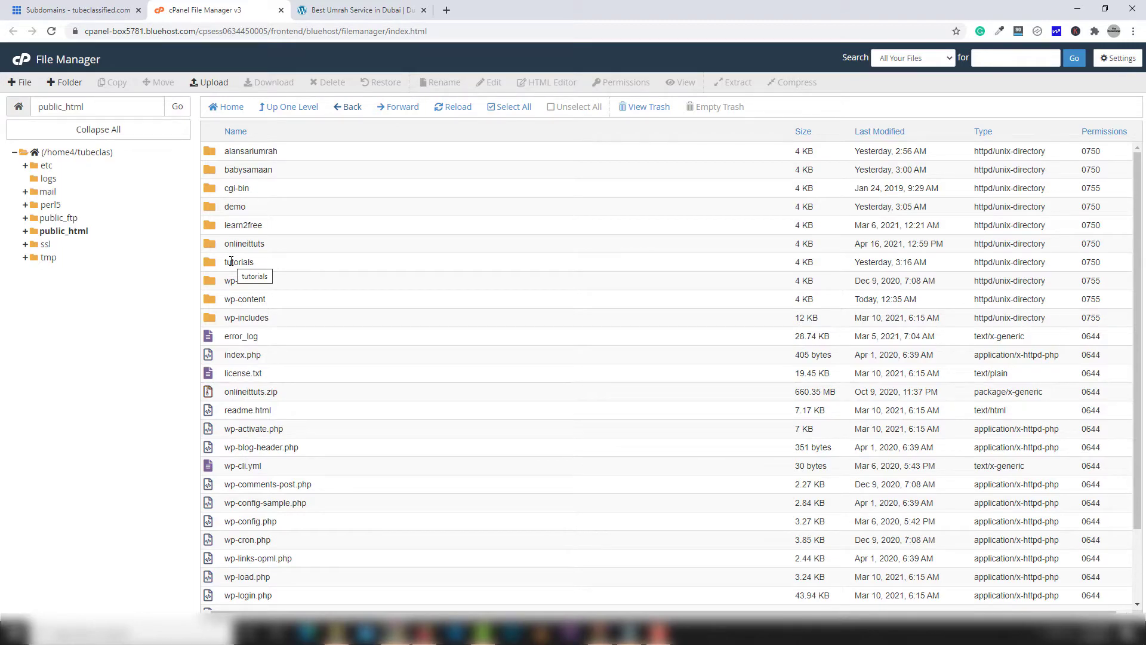
Open the tutorials folder in public_html, which contains only cgi-bin.
double_click(213, 267)
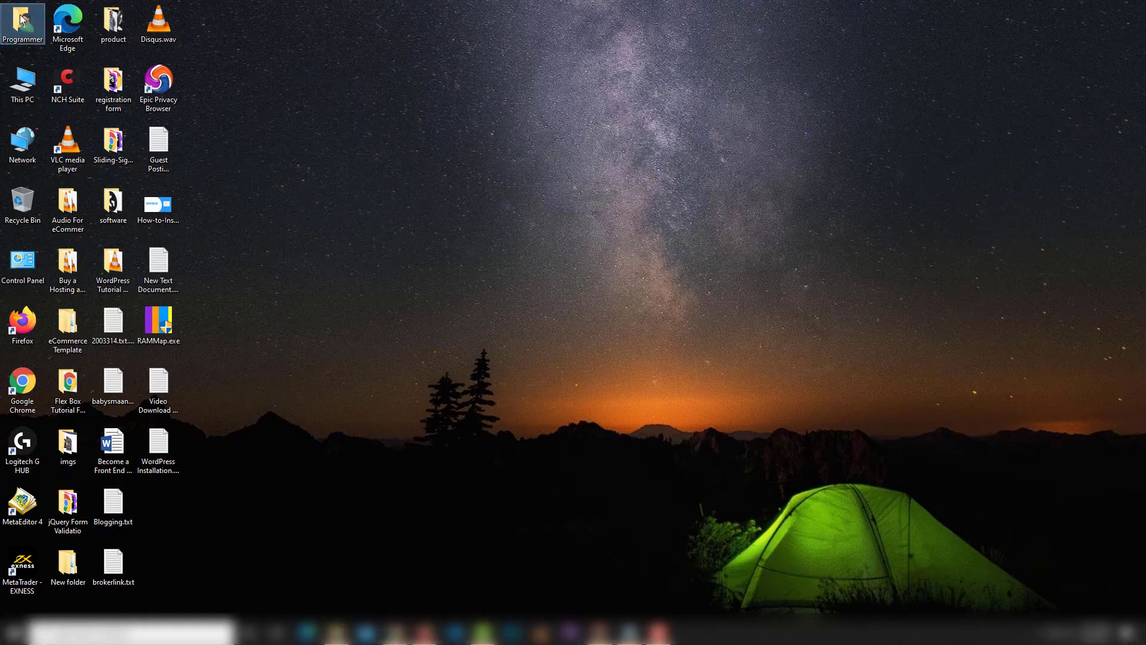
Close the extra Camtasia folder window and bring the Programmer folder window back.
double_click(23, 22)
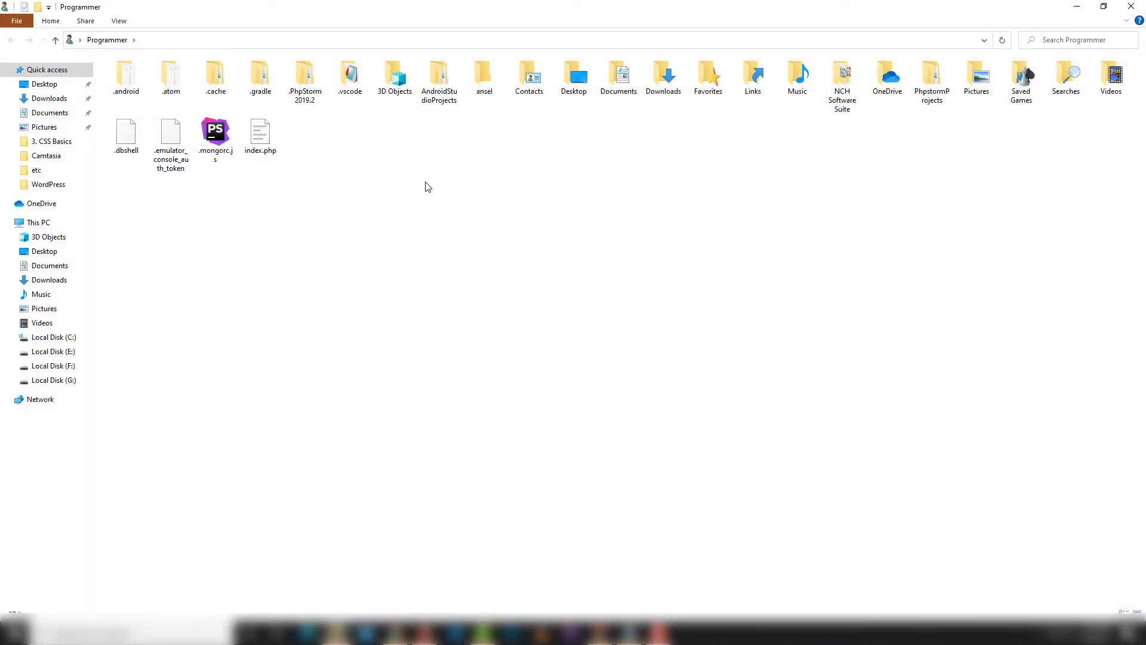
key(alt+F4)
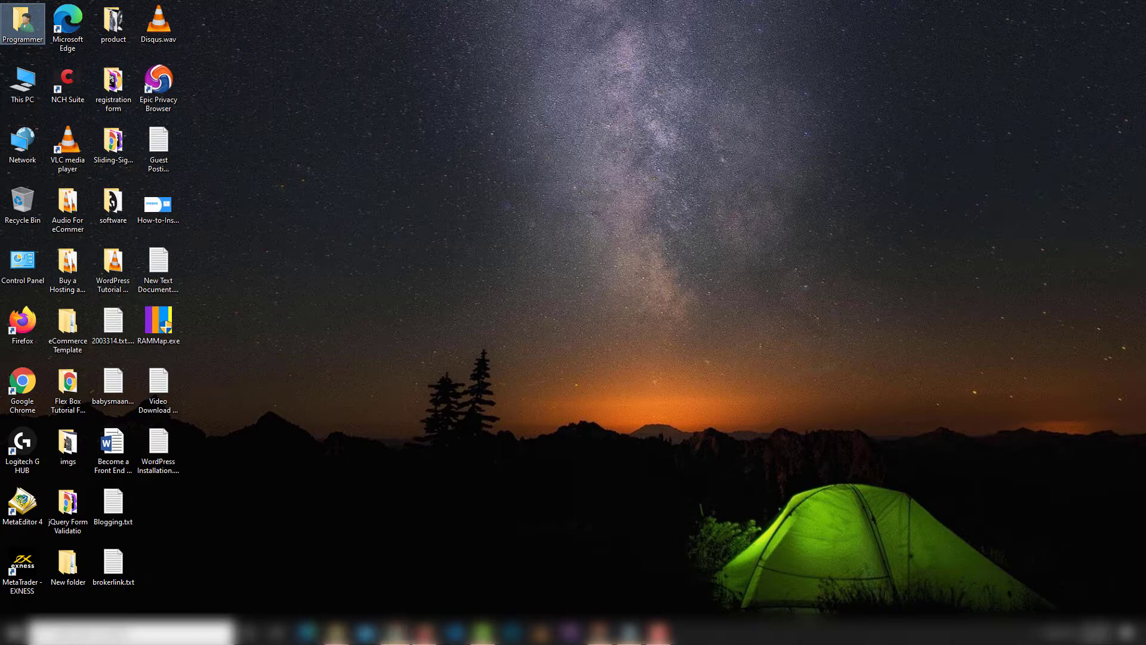
mouse_move(395, 633)
mouse_move(336, 633)
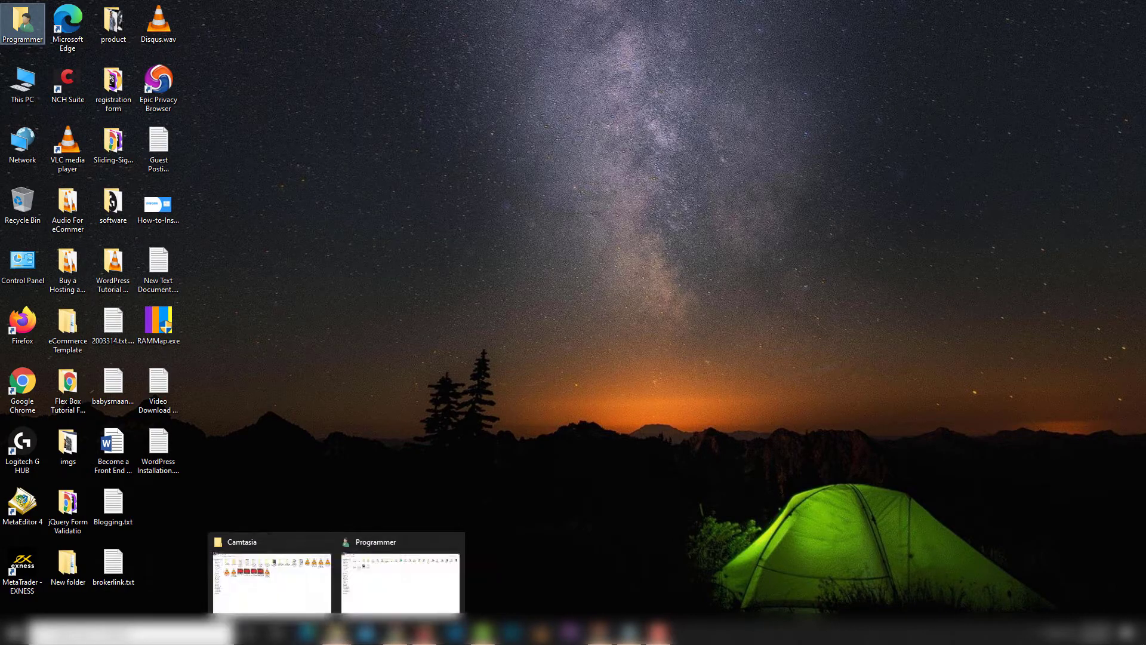
mouse_move(382, 554)
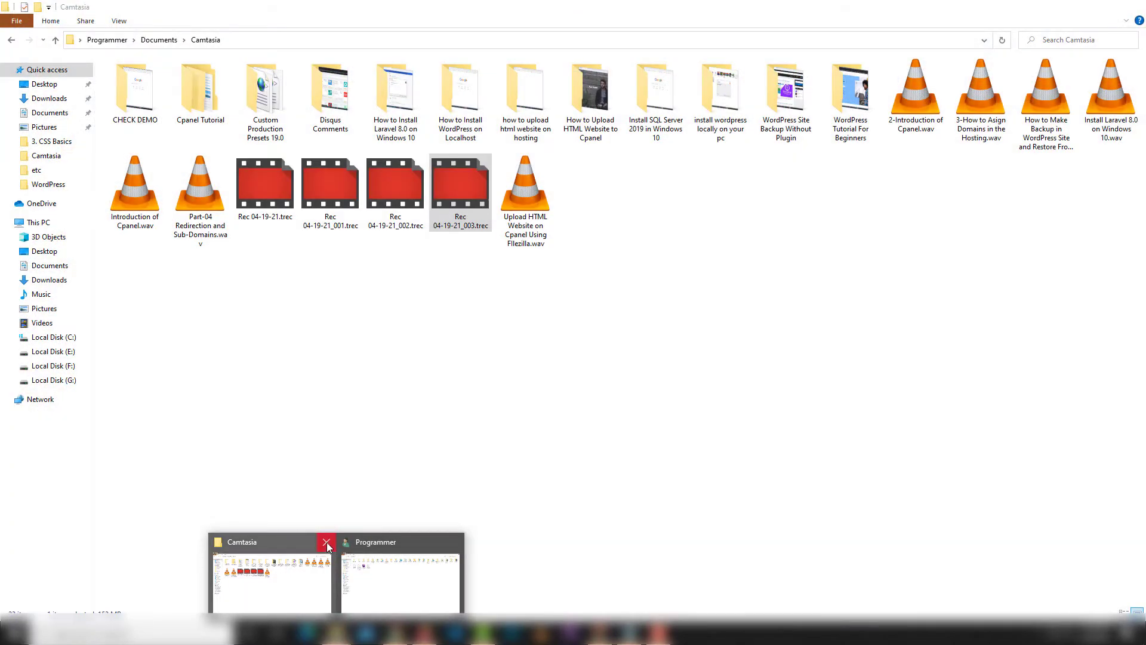
click(326, 541)
click(344, 570)
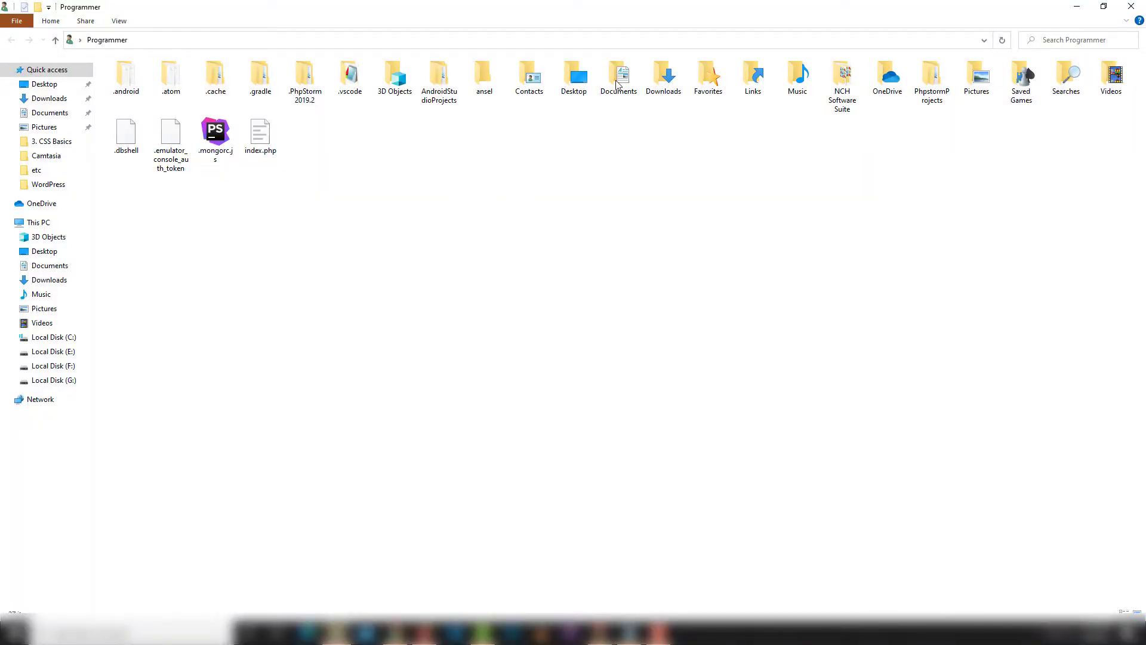
Copy eshop-ecommerce-html5-template (1).zip from the Downloads folder.
double_click(662, 87)
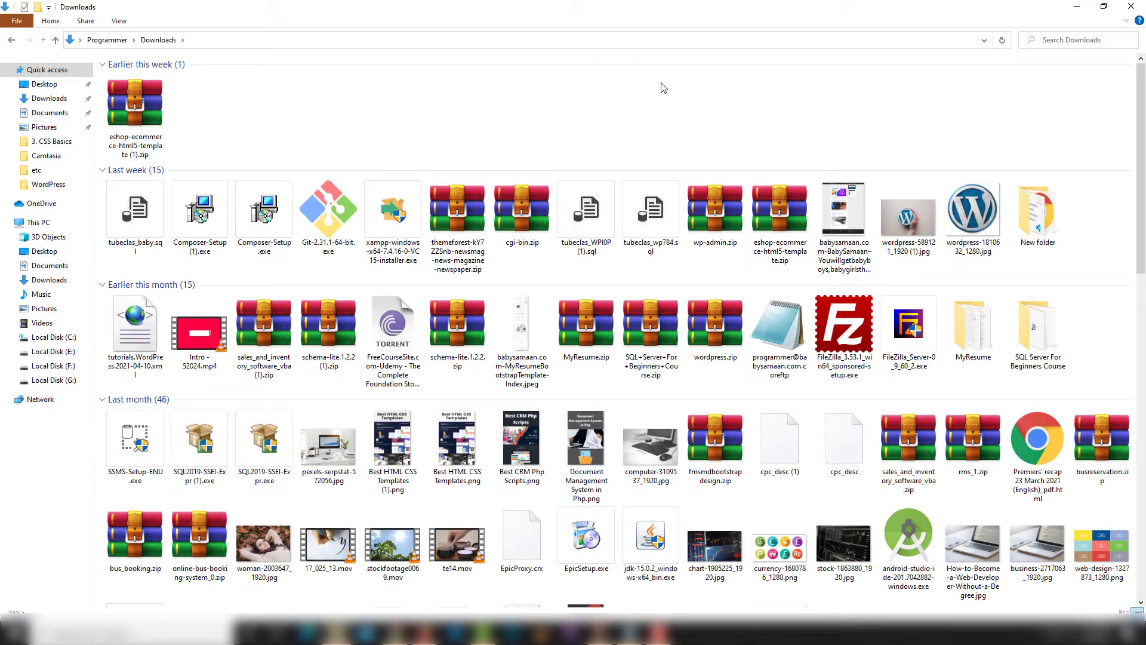
right_click(131, 119)
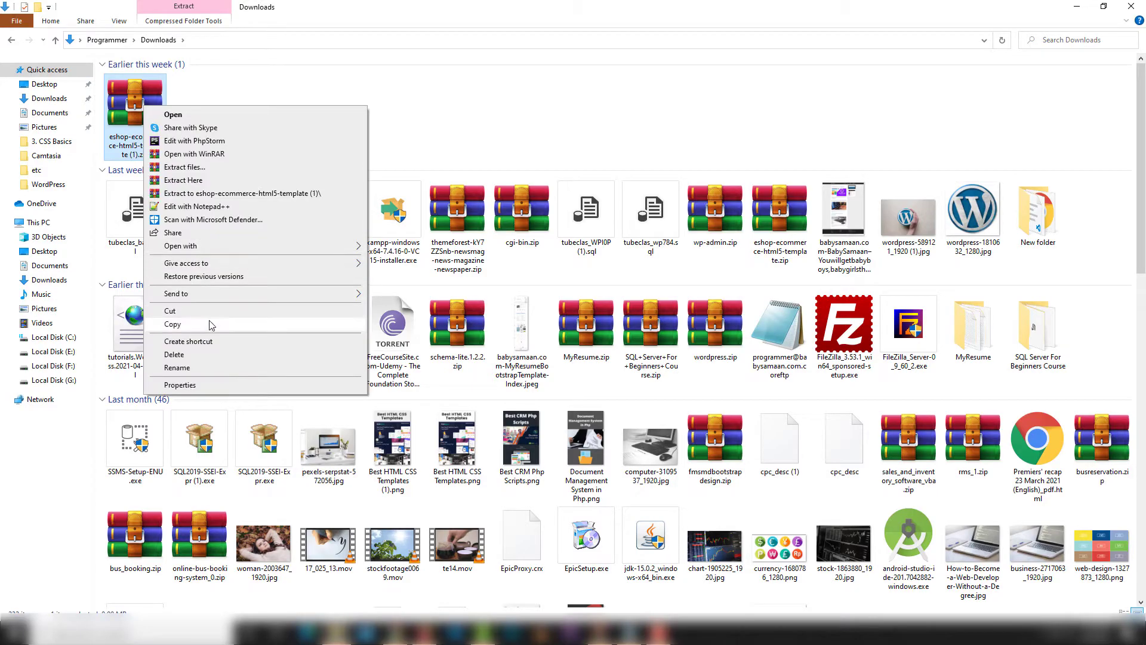
key(Escape)
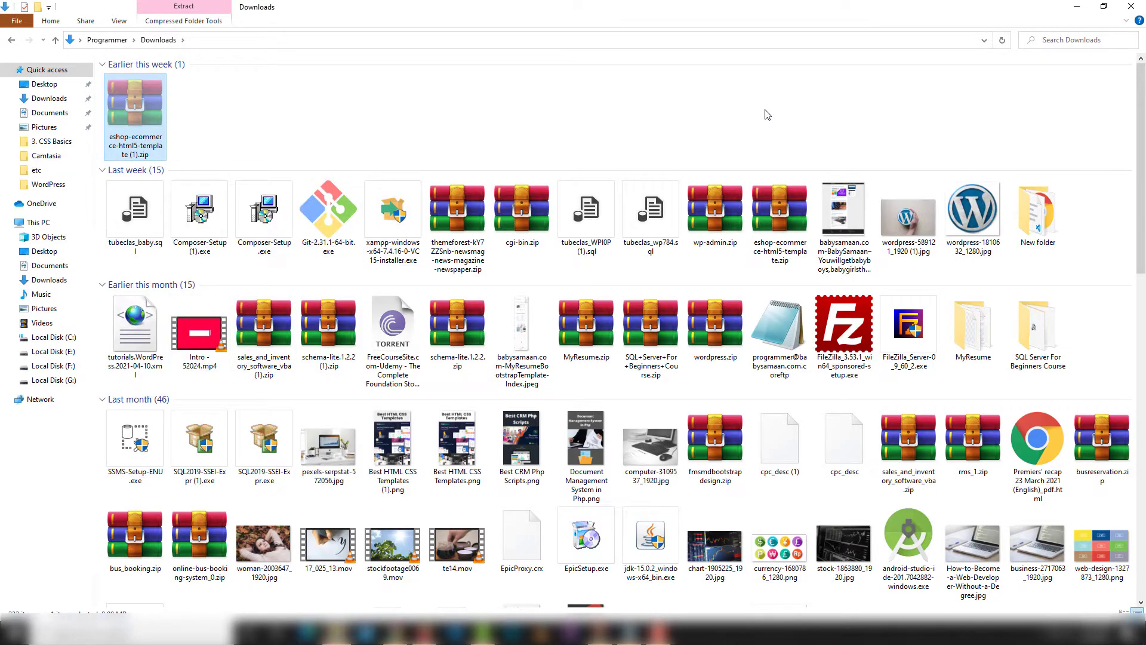
Close the Downloads window and paste the eshop zip onto the desktop.
click(1133, 6)
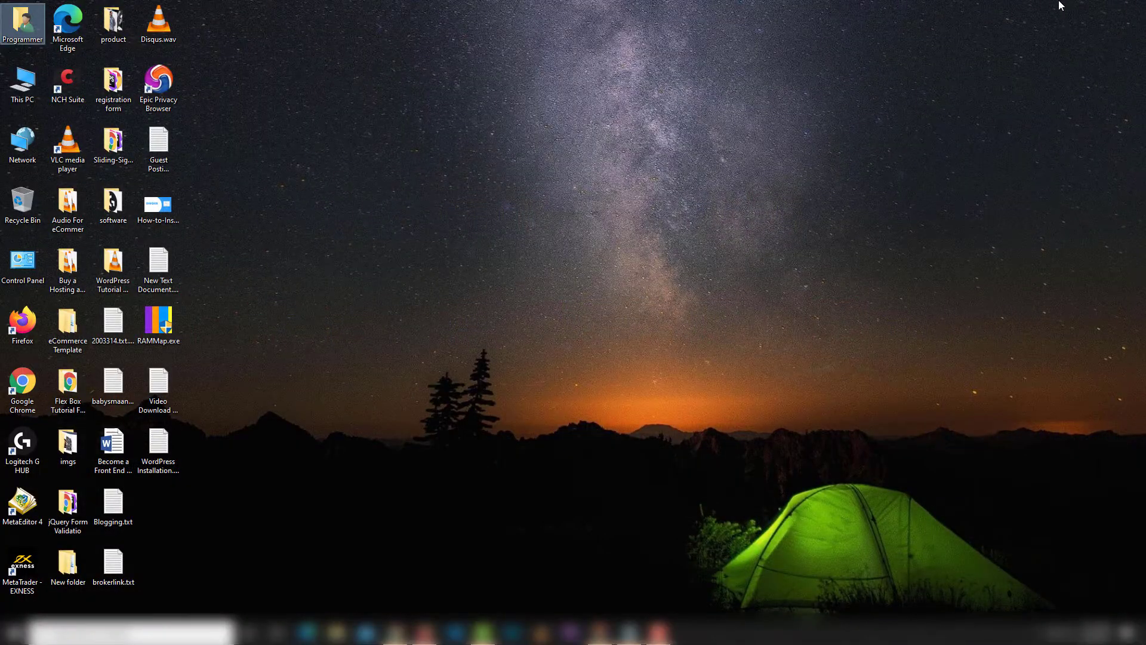
right_click(410, 94)
click(445, 147)
Extract the zip on the desktop and open the resulting Eshop Free folder's Template Main.
right_click(429, 49)
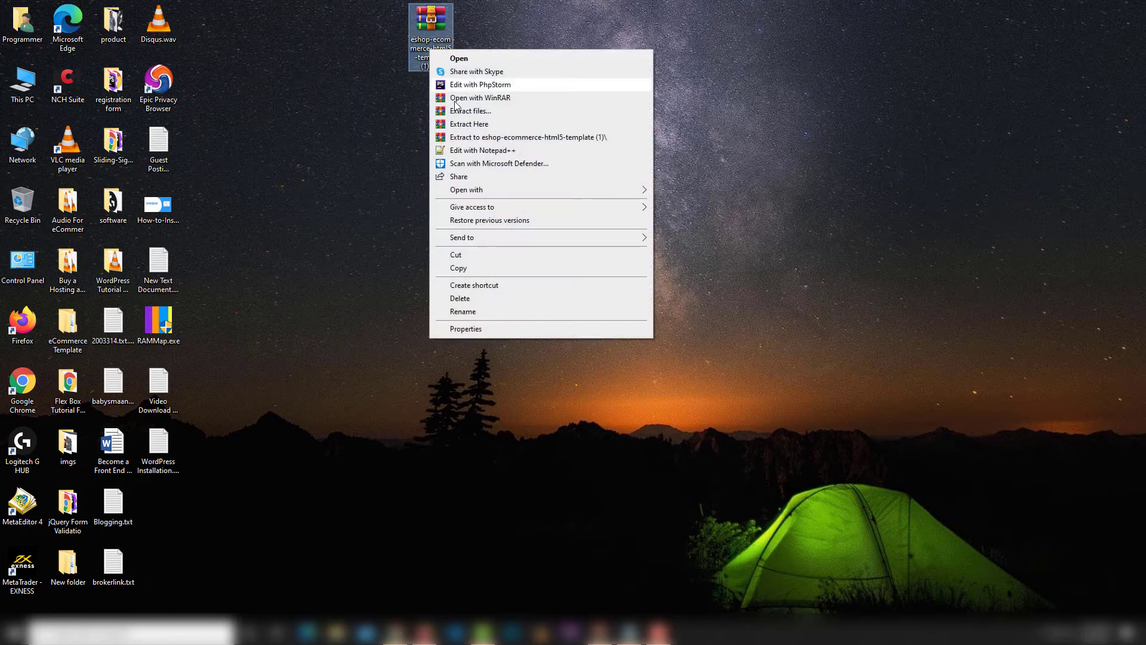
click(462, 125)
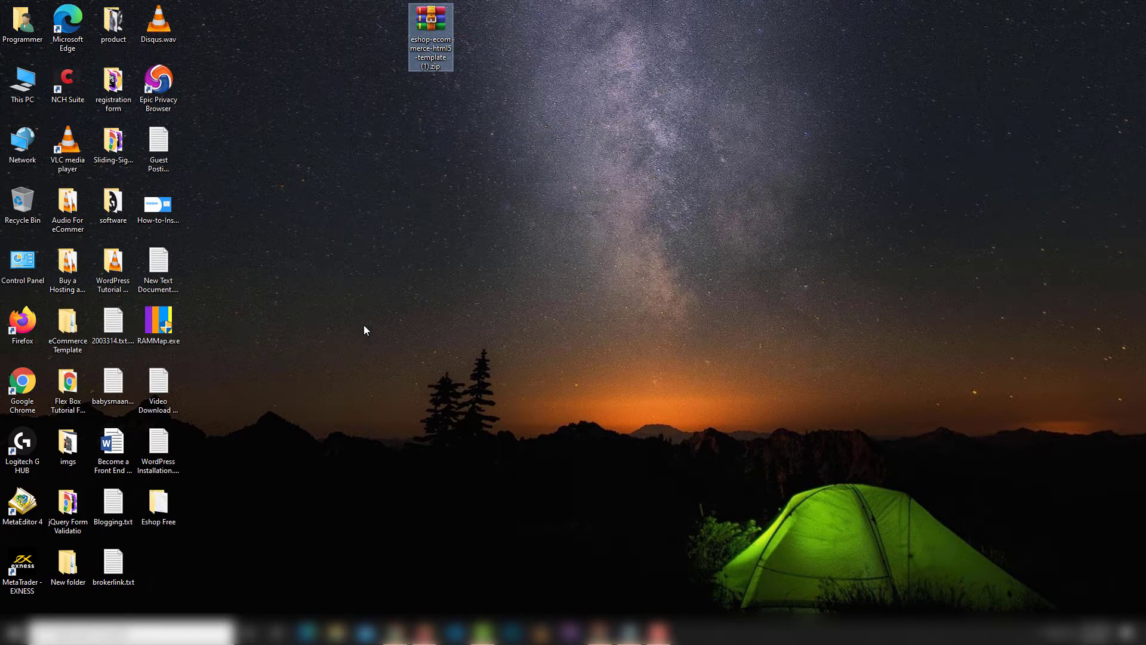
double_click(158, 505)
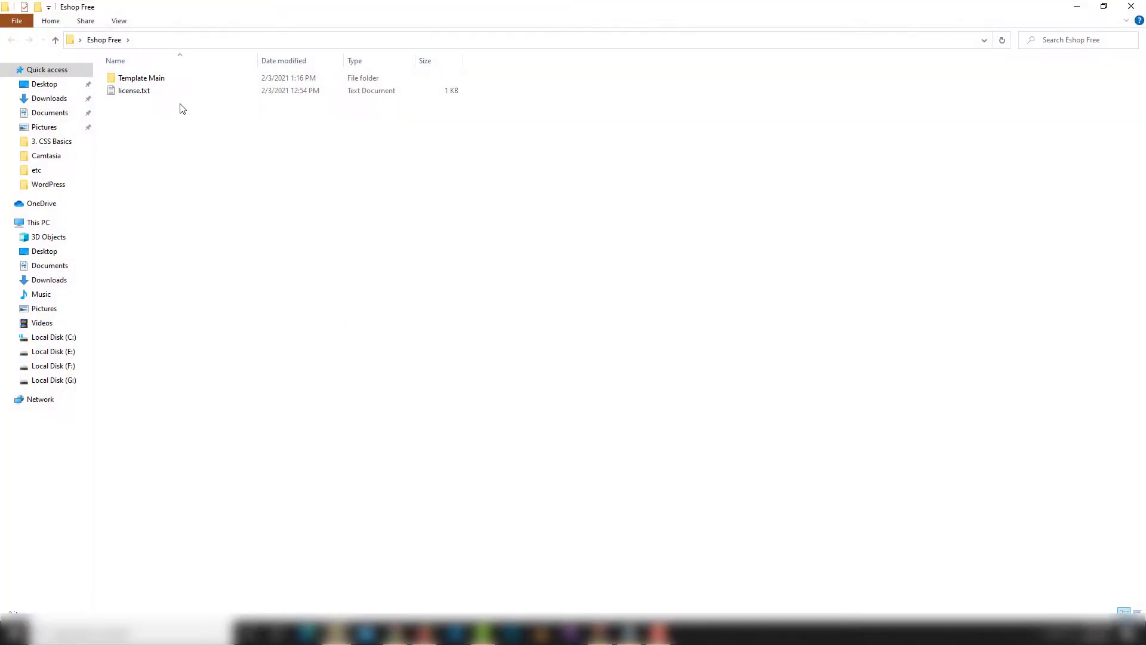
click(176, 77)
Open Template Main's index.html in Chrome and scroll through the Eshop homepage.
double_click(175, 78)
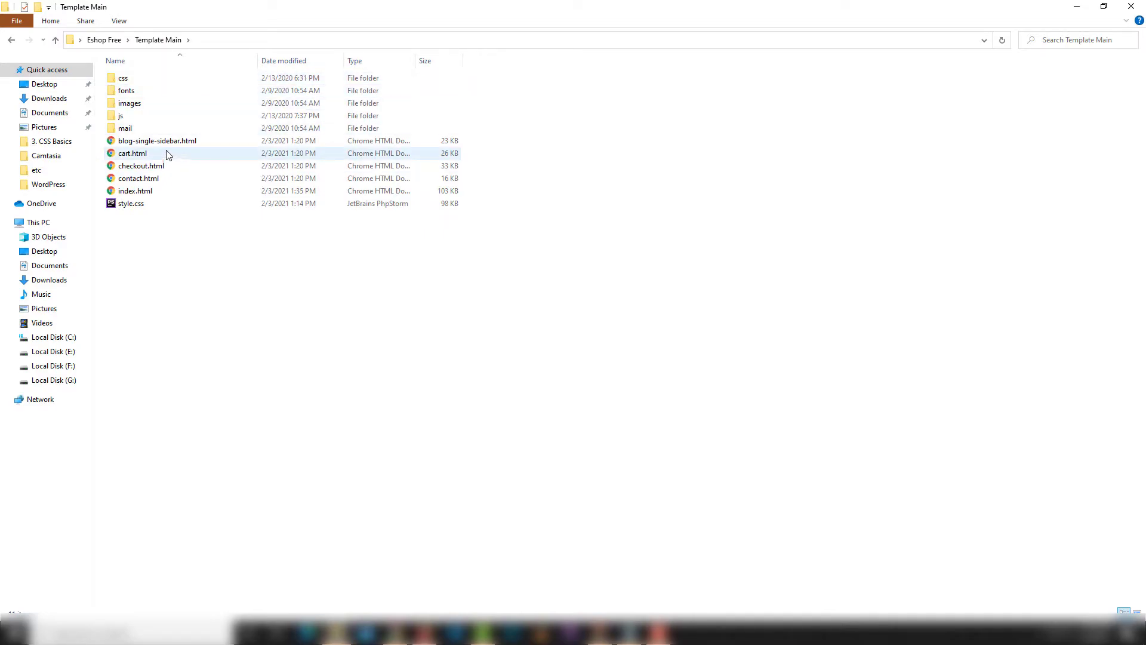
double_click(160, 191)
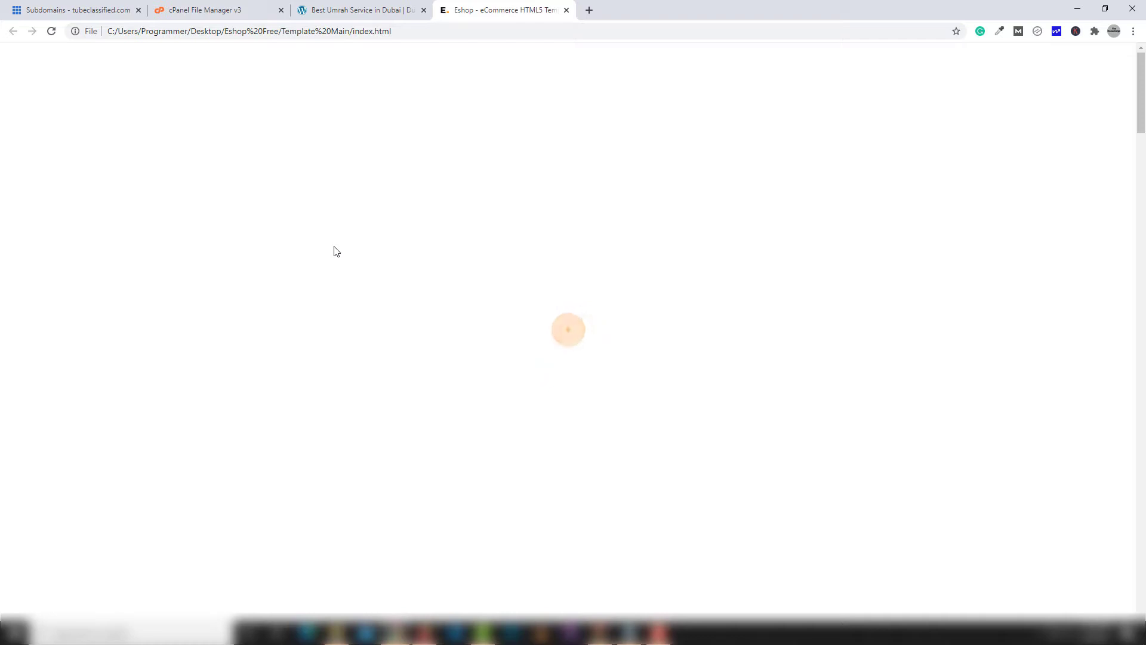
scroll(492, 296, down, 5)
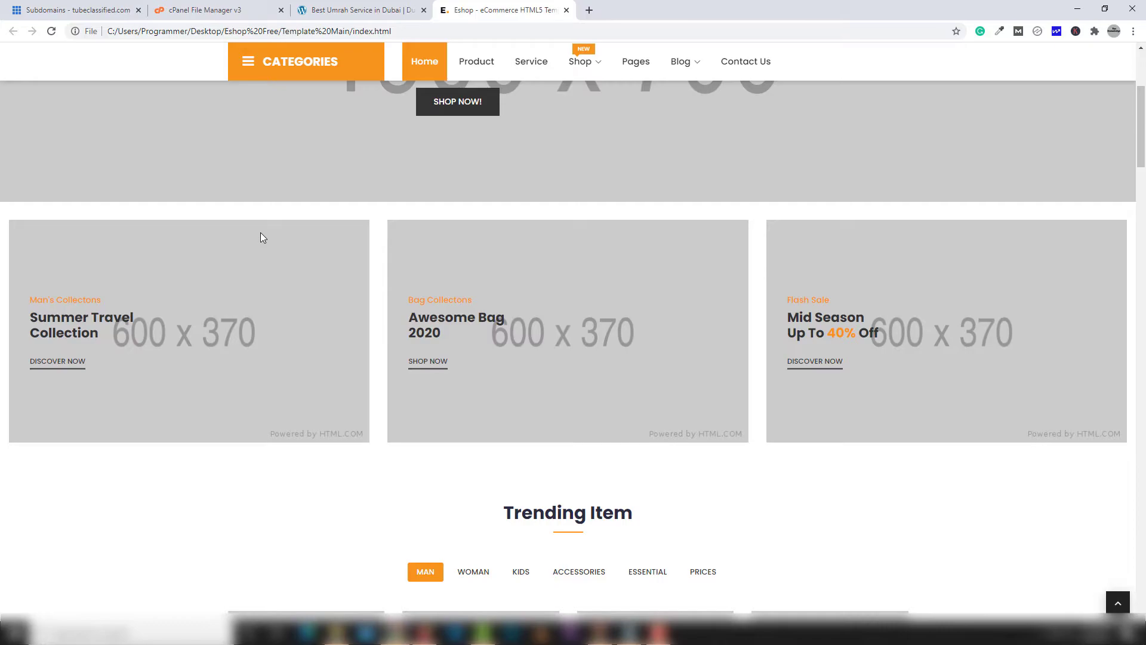
scroll(260, 237, down, 5)
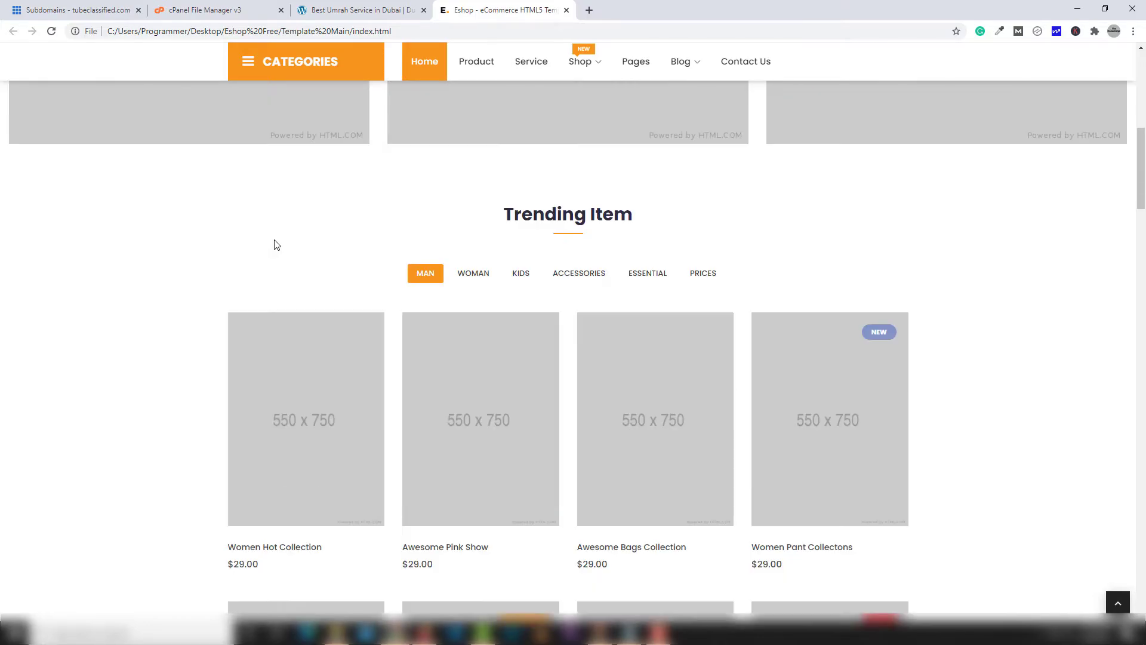
scroll(274, 245, up, 10)
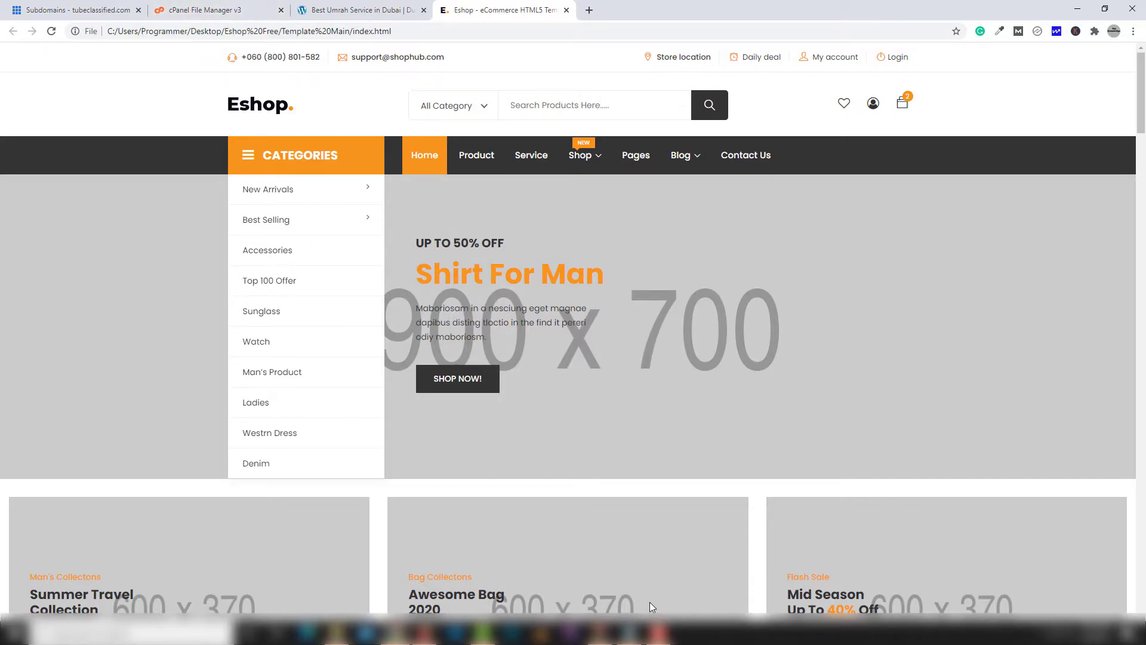
Select the tutorials.alansariumrah.com line in the notes, close the Eshop and Umrah tabs, and open File Upload.
click(632, 627)
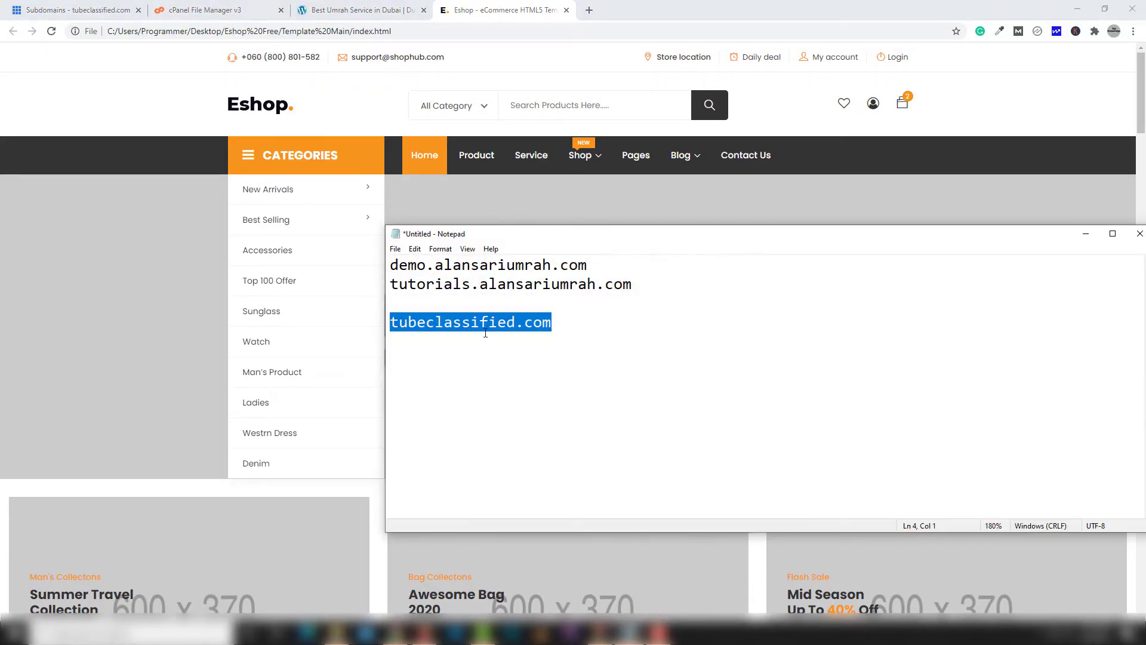
drag(634, 285, 389, 285)
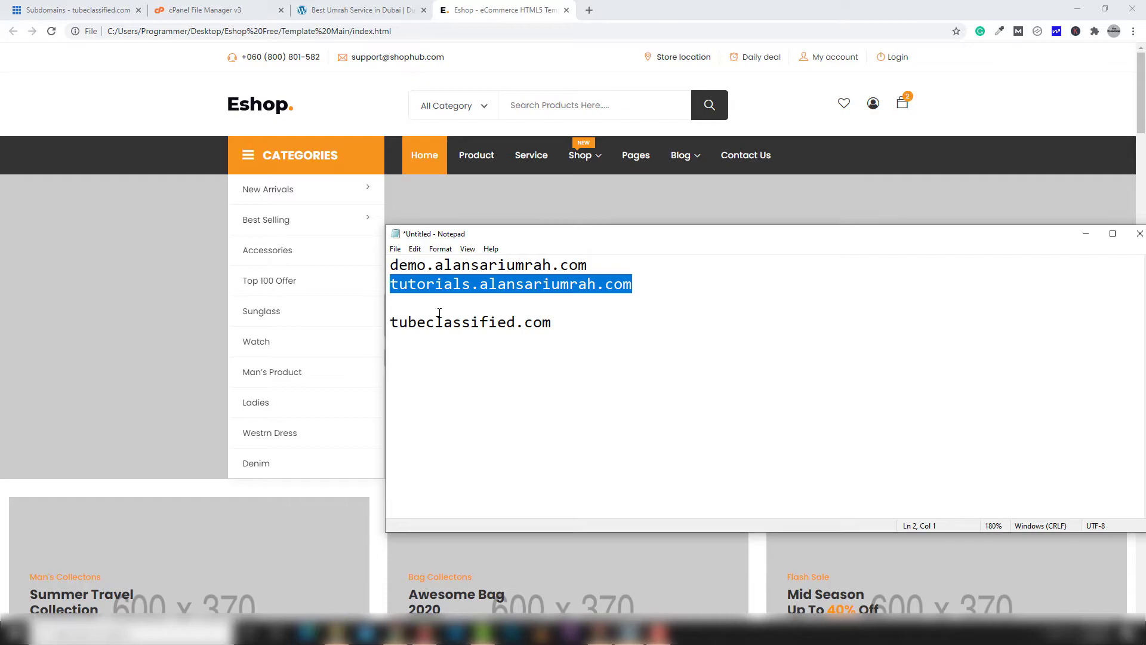
click(567, 11)
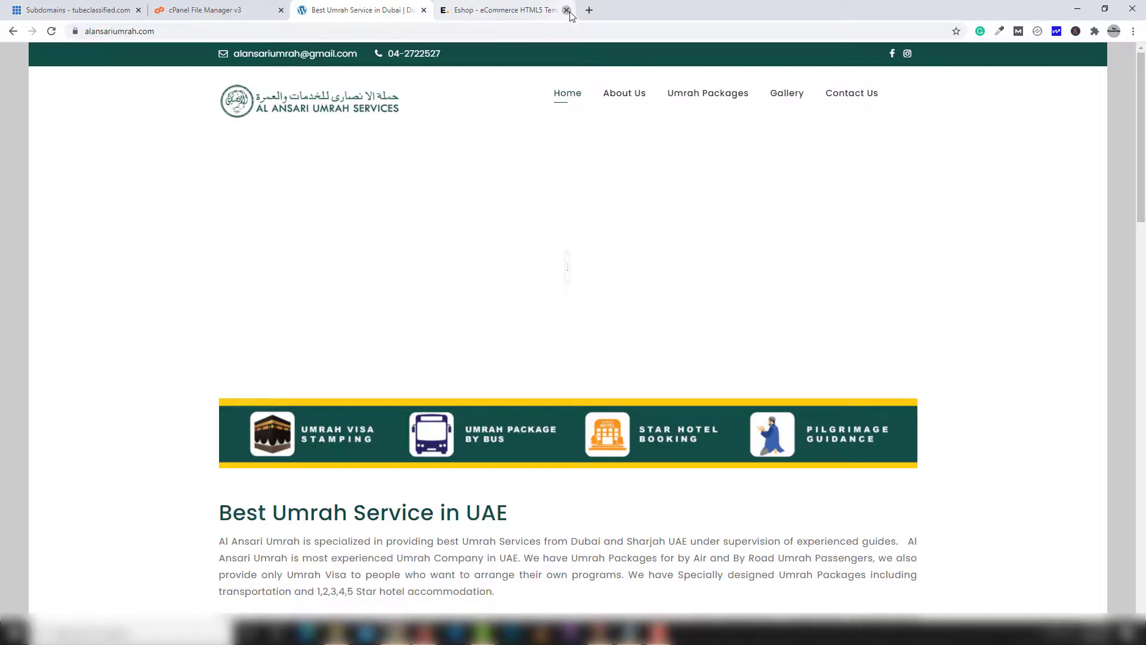
click(424, 10)
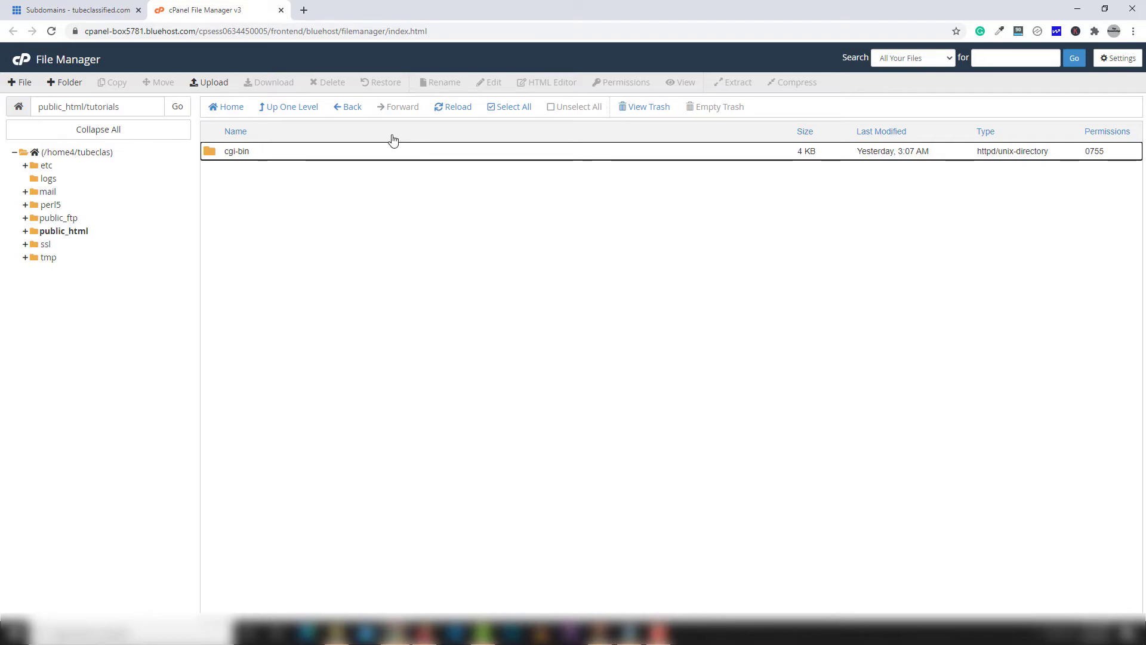
click(210, 82)
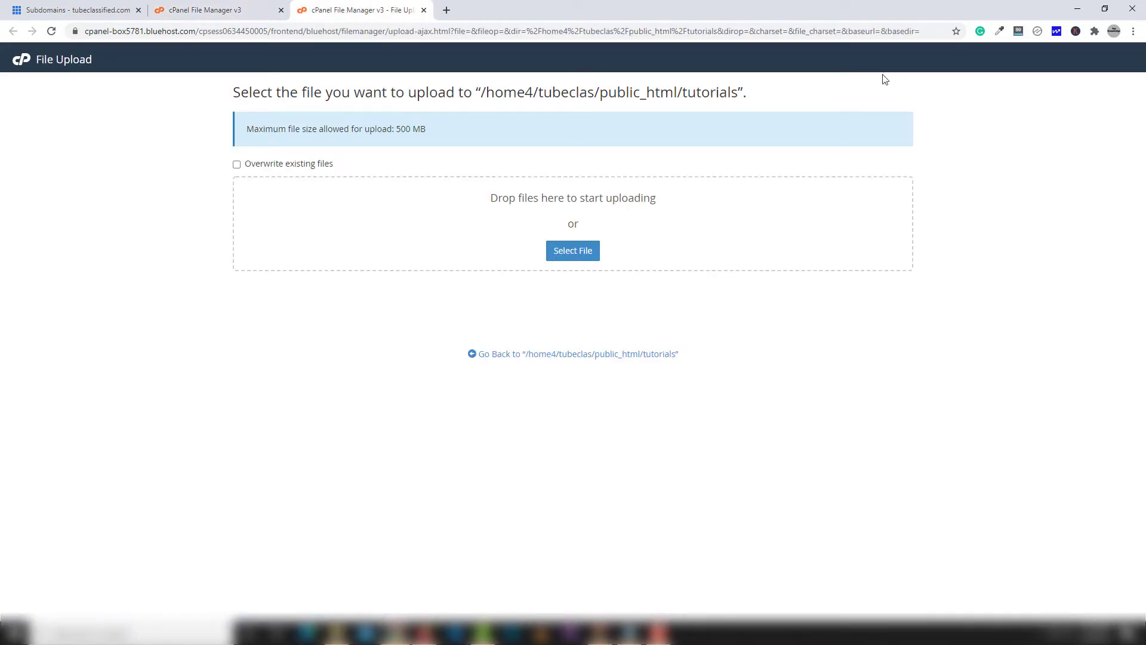
click(1077, 9)
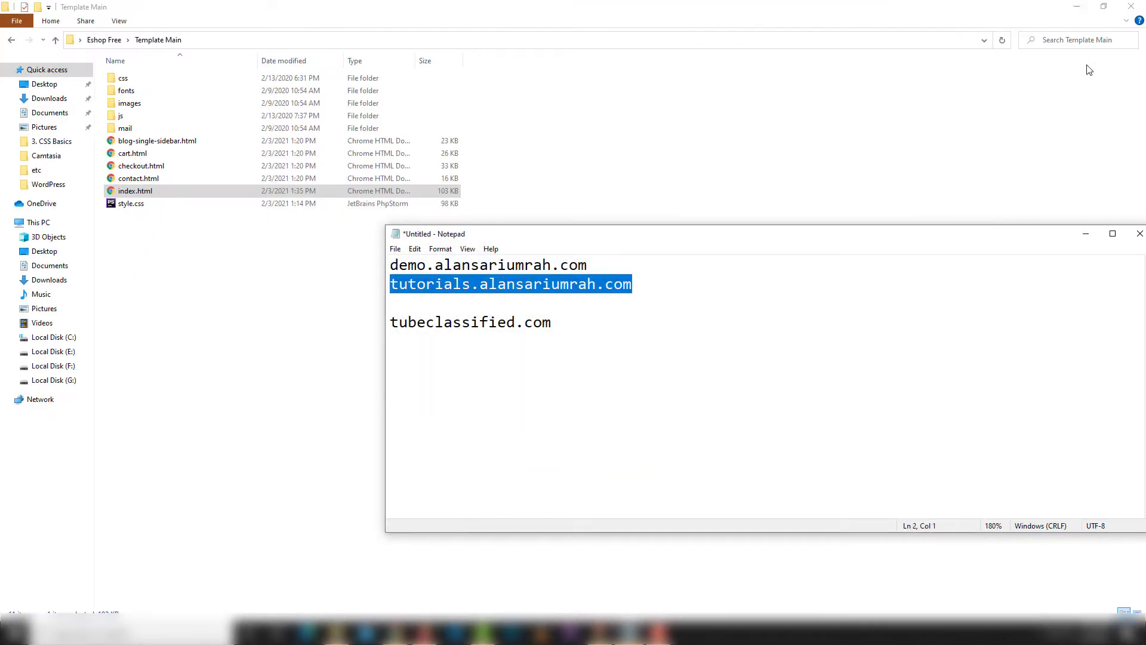
Zip all of Template Main's folders and files into css.zip and drag it onto the upload page.
click(105, 40)
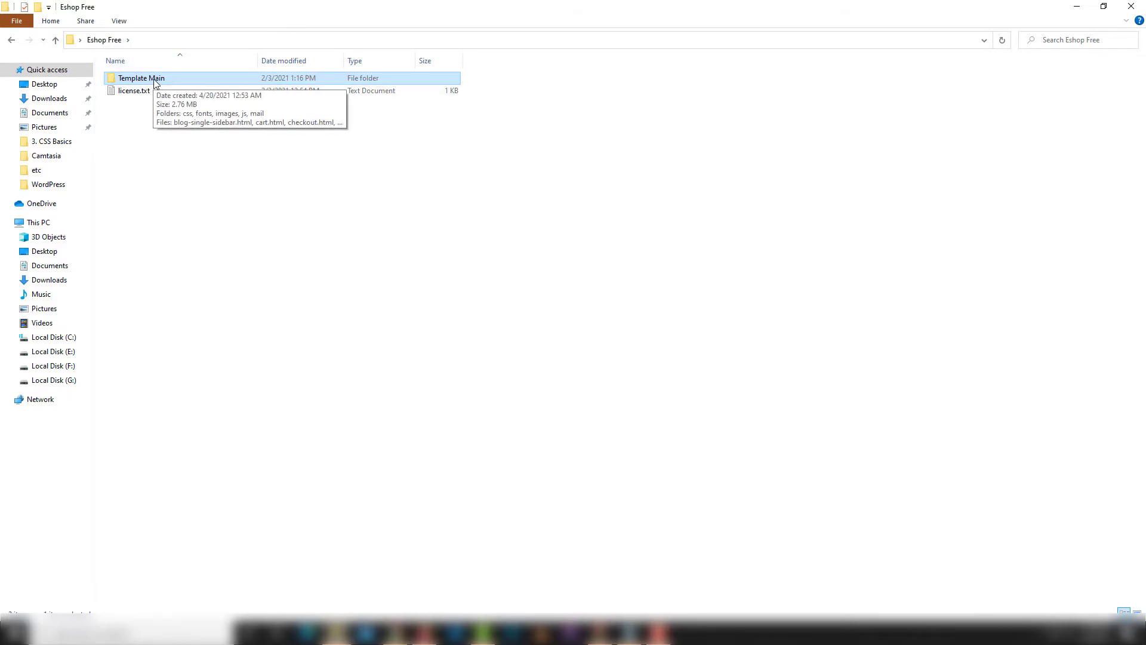
double_click(154, 81)
drag(214, 289, 123, 78)
right_click(123, 78)
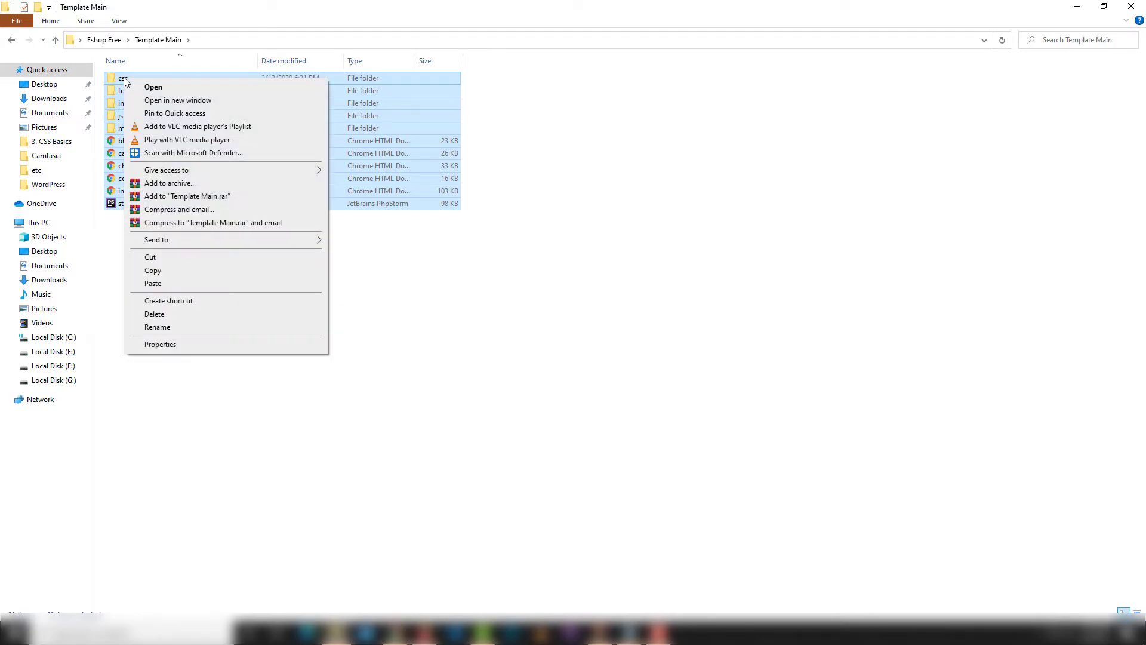
mouse_move(197, 240)
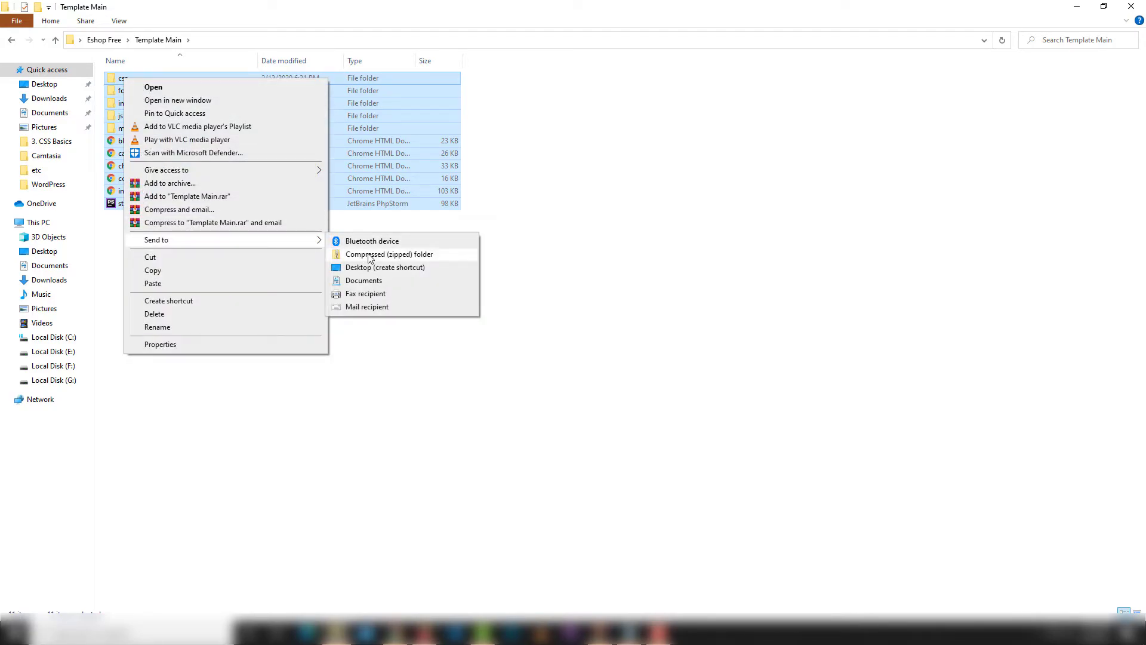
click(369, 258)
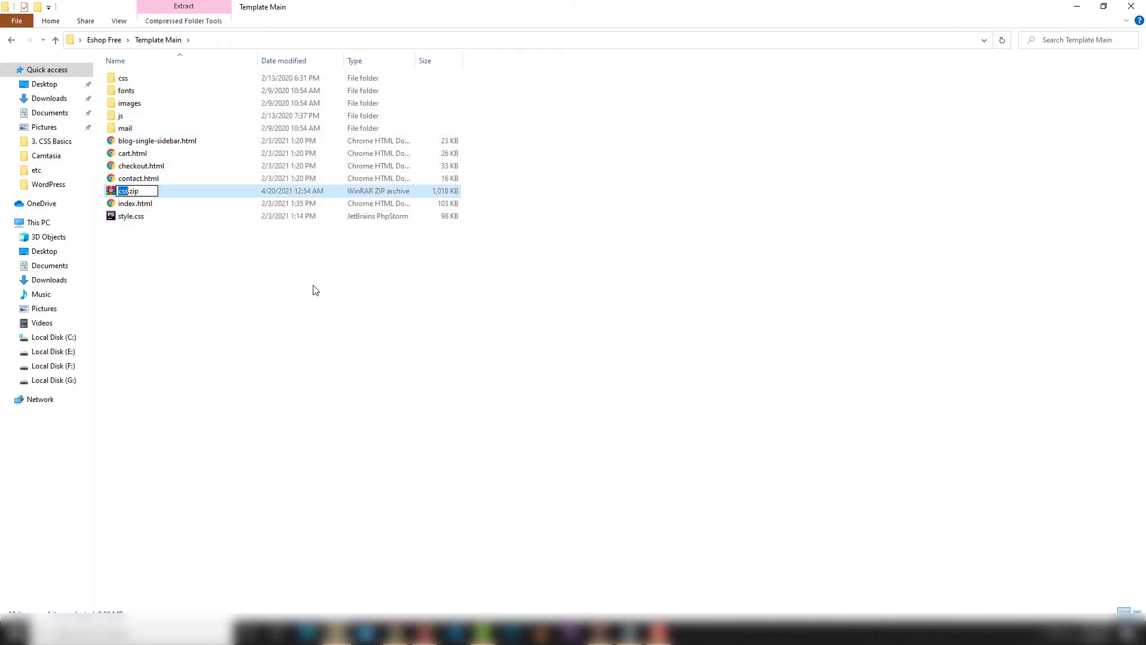
click(152, 224)
drag(128, 193, 455, 384)
drag(475, 545, 523, 276)
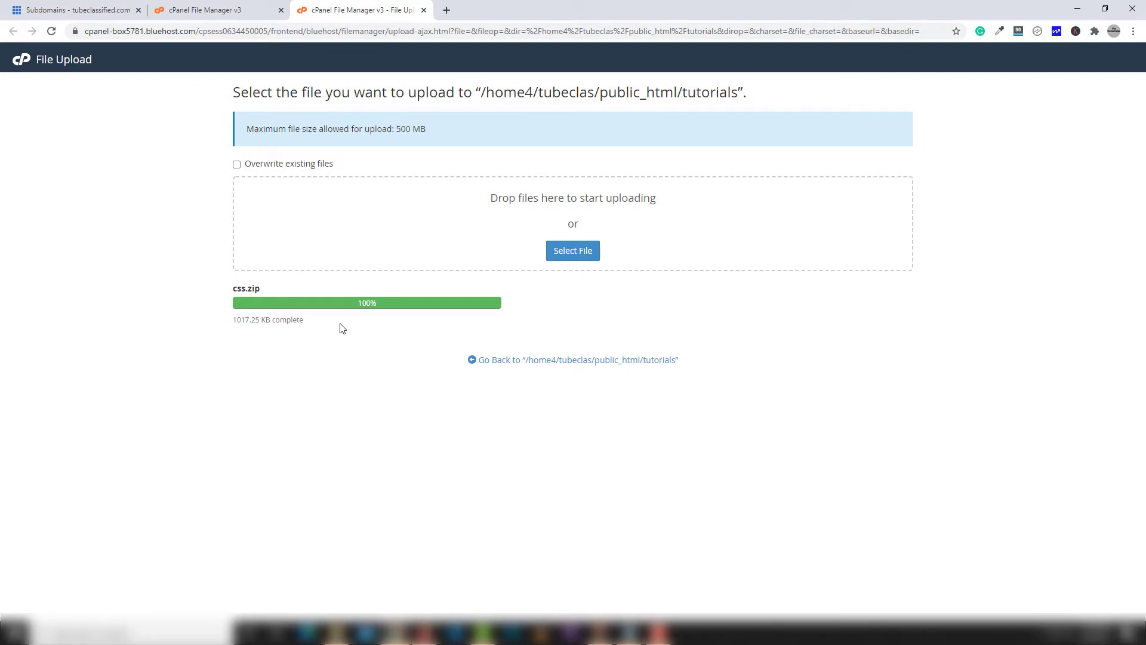
After css.zip reaches 100%, return to the public_html/tutorials listing.
click(542, 361)
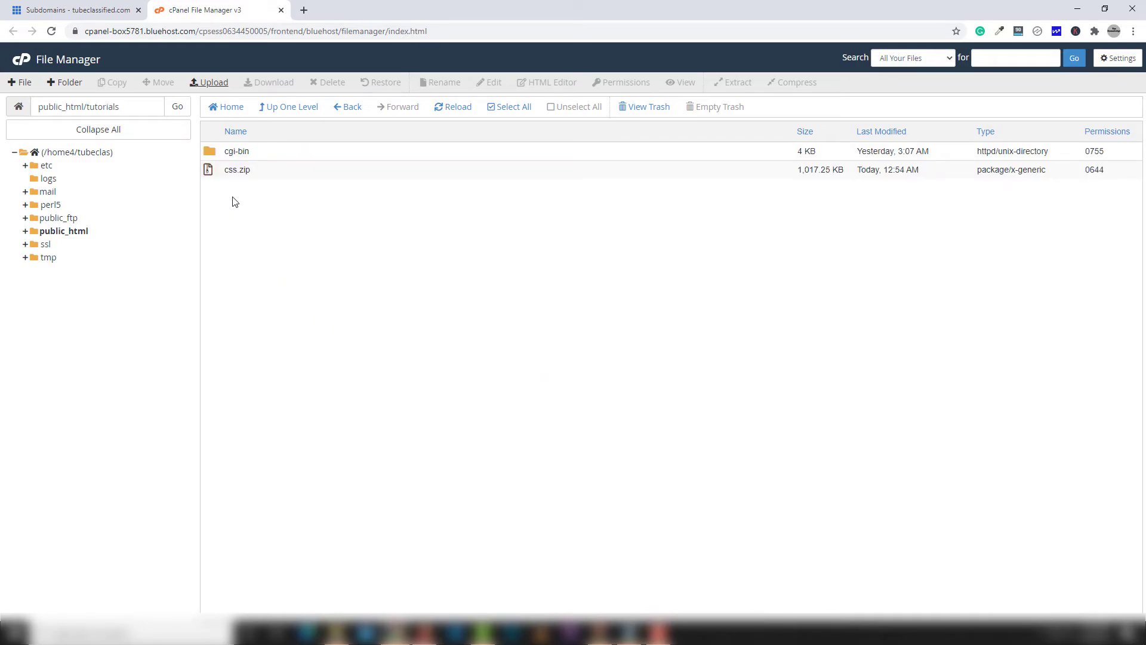
Extract css.zip into public_html/tutorials and reload the listing to show the template files.
right_click(237, 170)
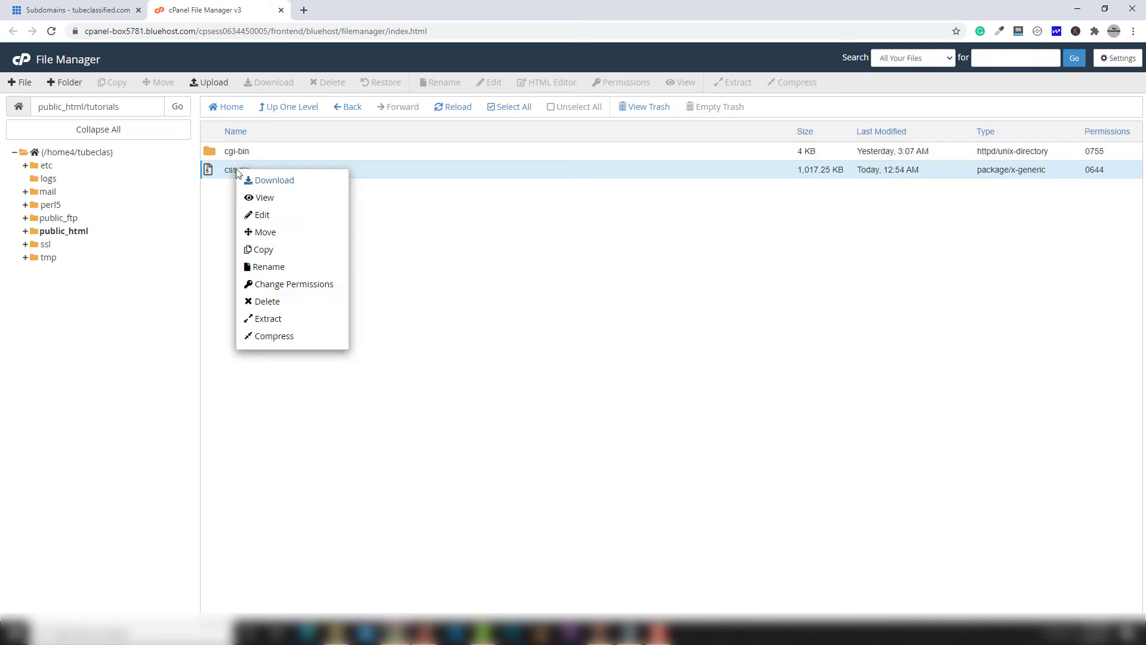
click(276, 320)
click(660, 392)
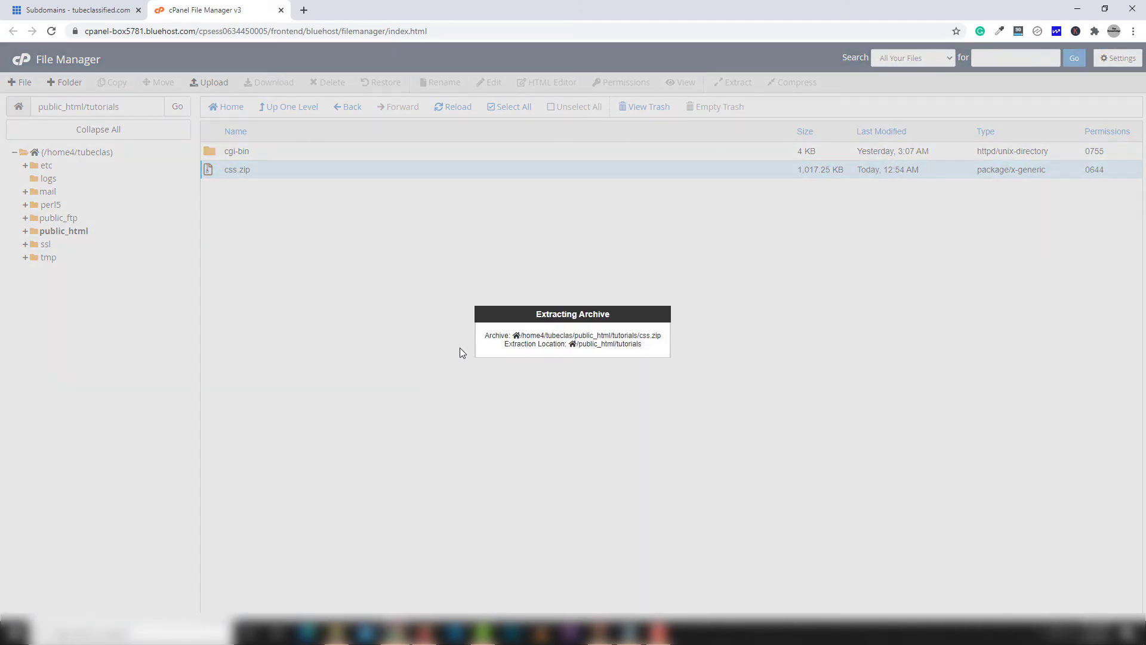
click(766, 452)
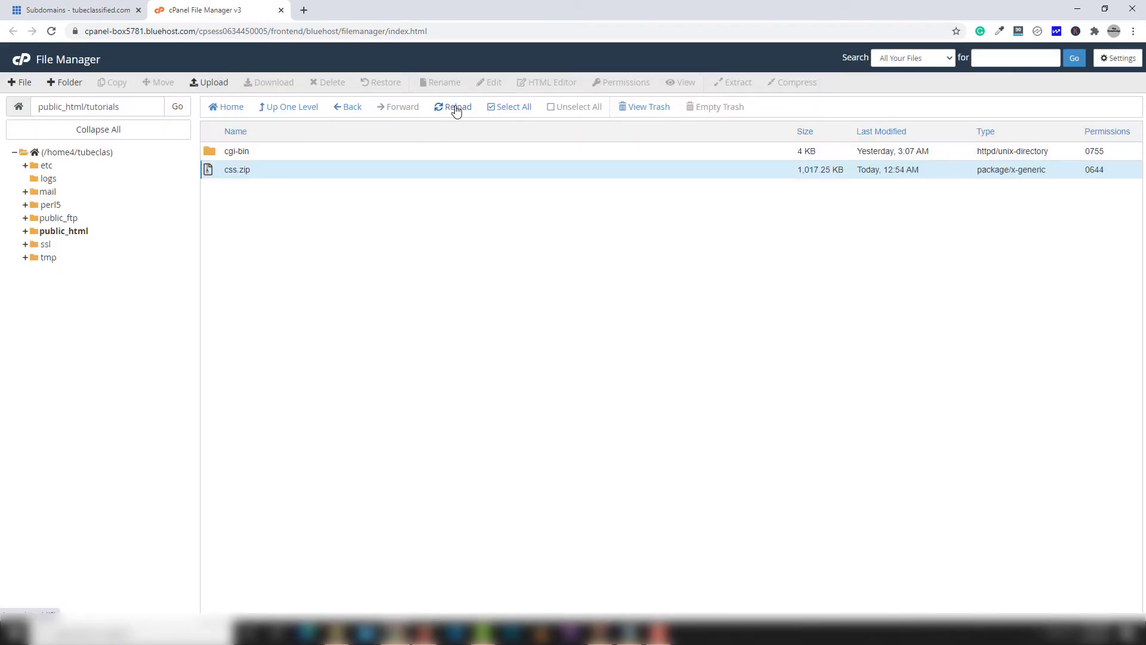
click(456, 110)
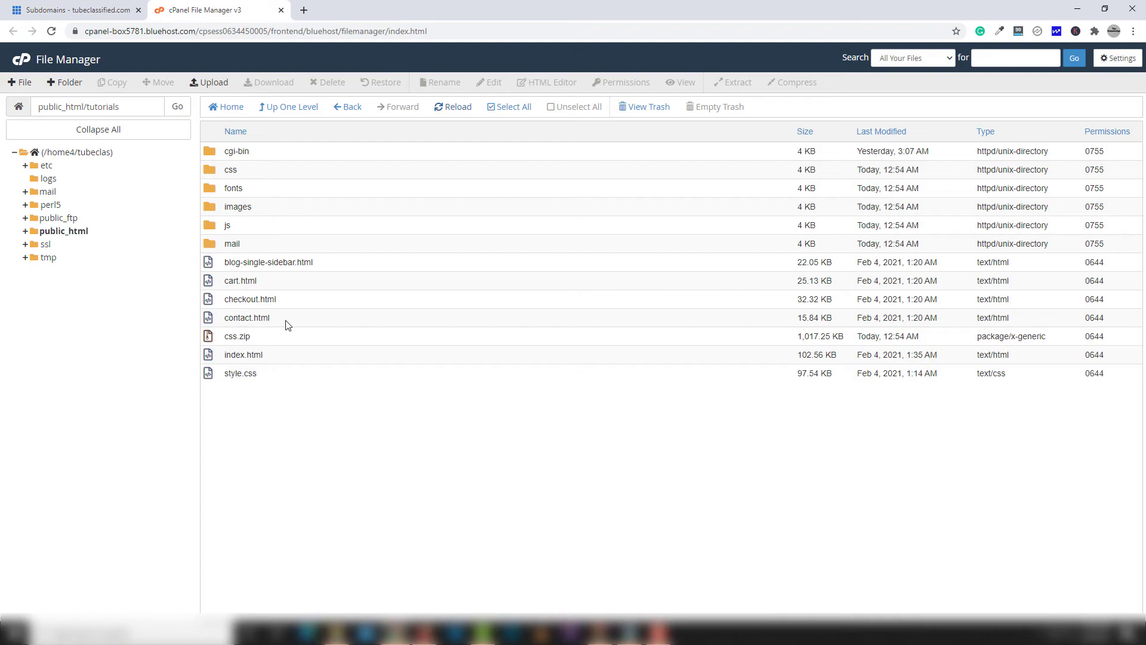
click(621, 632)
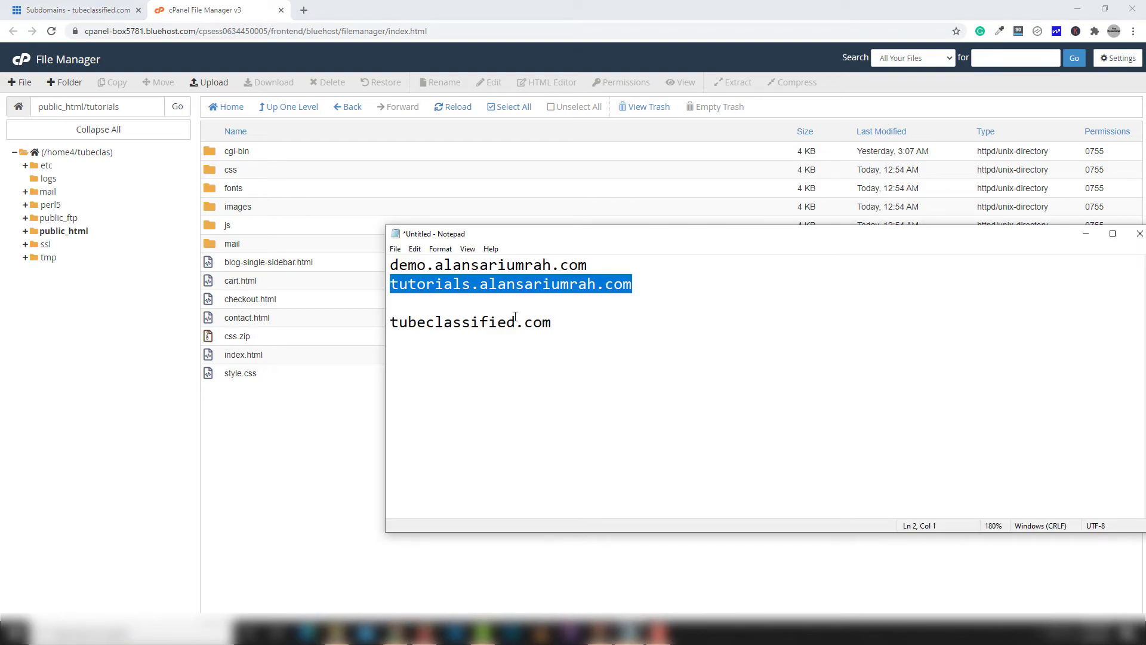
click(305, 12)
Paste the tutorials subdomain address, load the live Eshop site, and scroll down through it.
text(tutorials.alansariumrah.com)
key(Return)
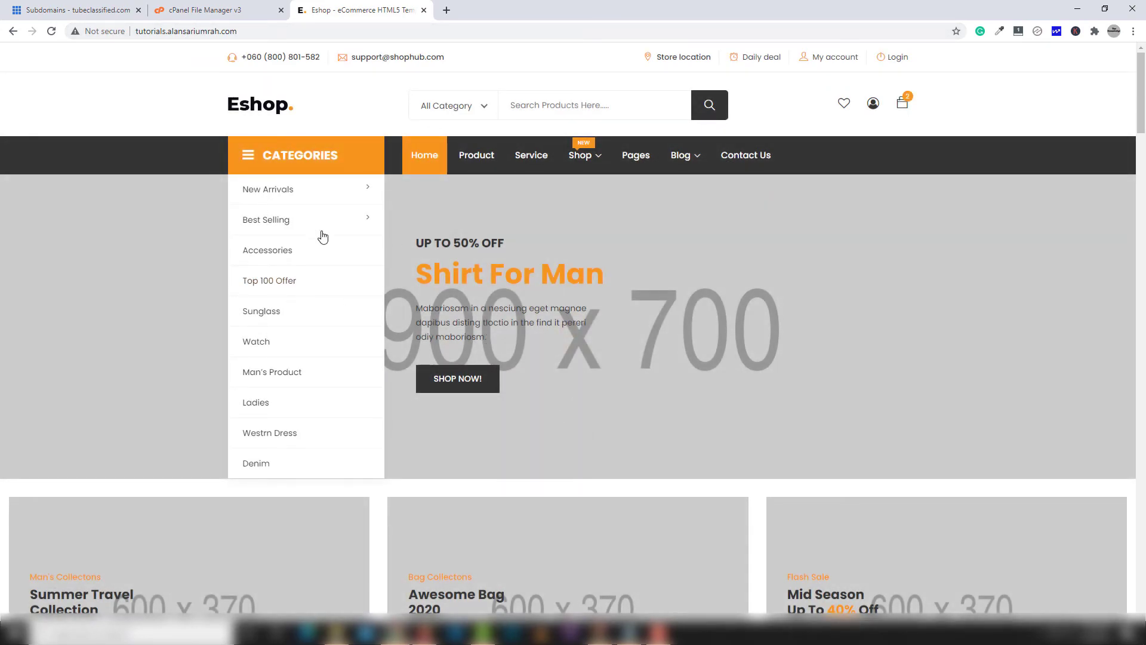
scroll(169, 217, down, 8)
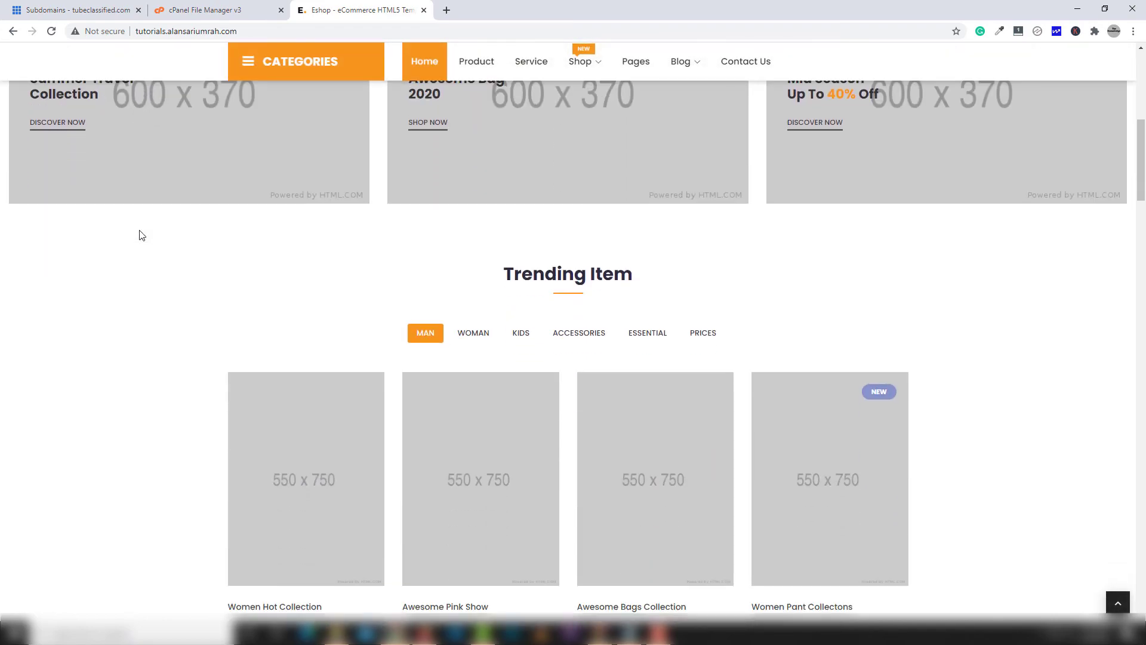
scroll(142, 236, down, 3)
scroll(144, 238, down, 10)
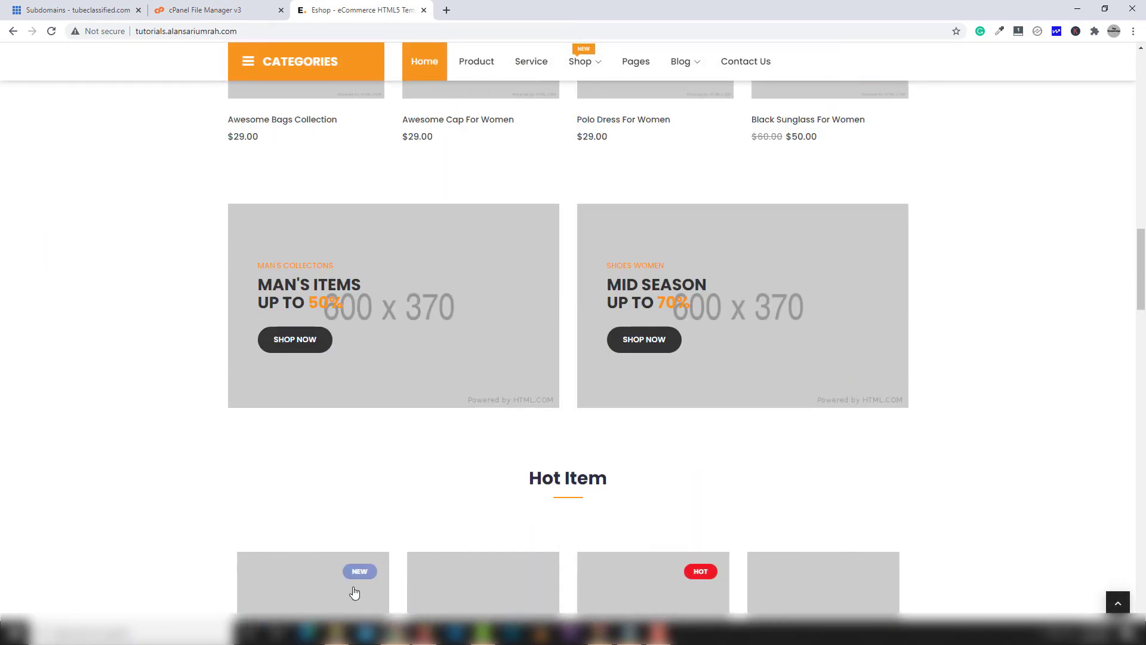
Close the Template Main Explorer window, scroll back up, and close the Eshop site tab.
click(338, 632)
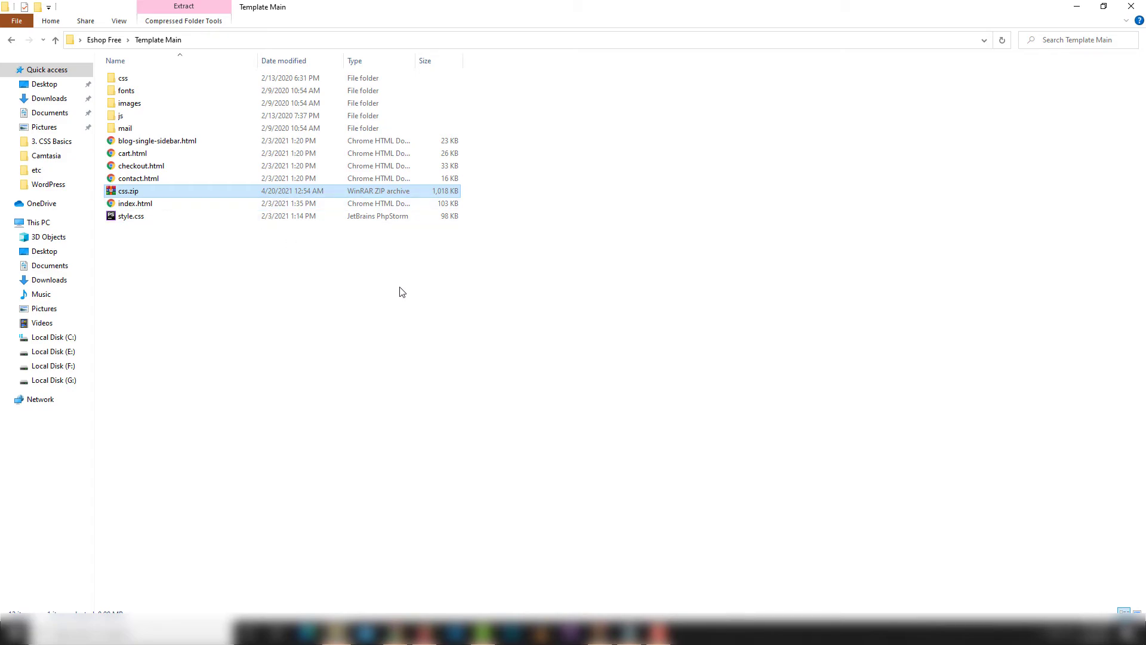
click(1123, 9)
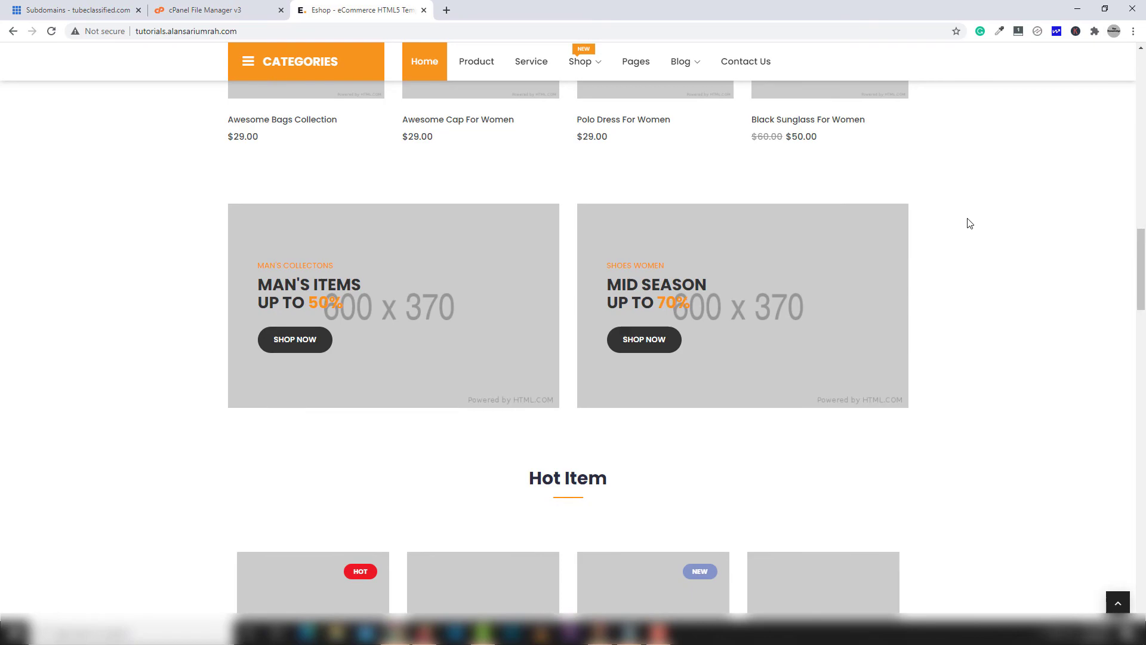
scroll(968, 223, up, 4)
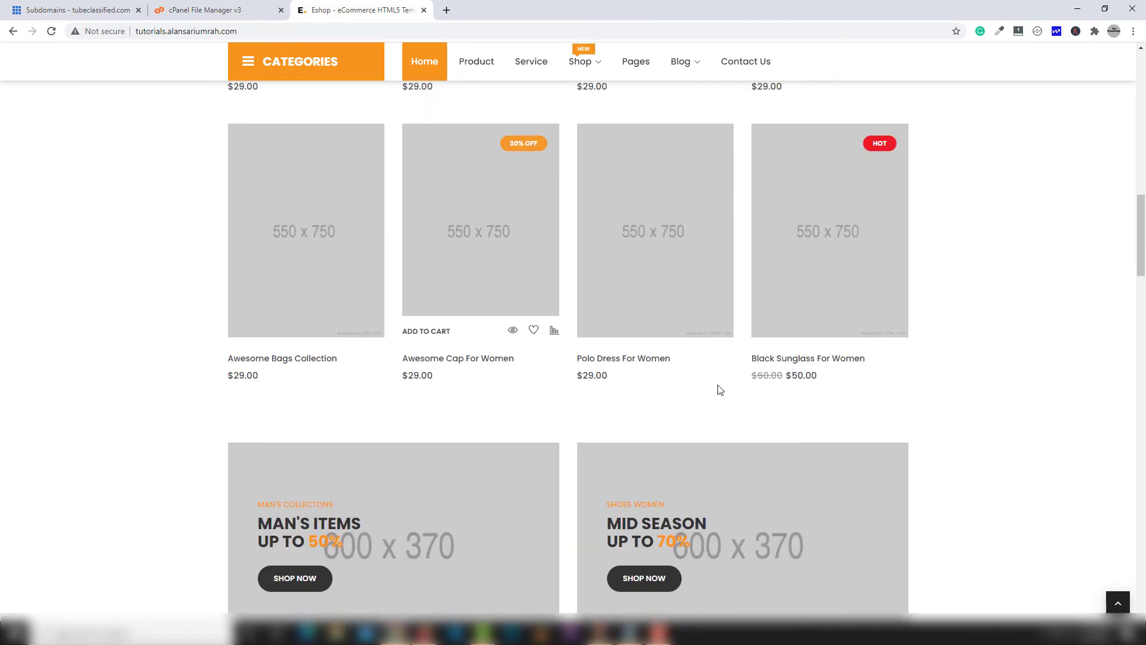
scroll(938, 335, up, 6)
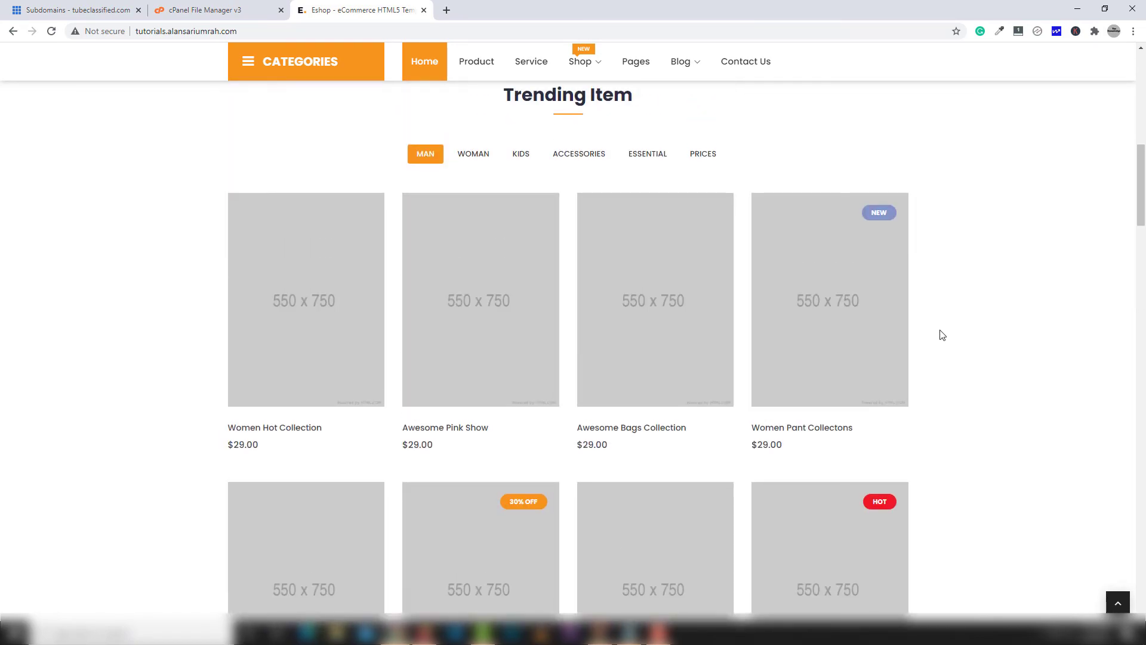
scroll(942, 335, up, 4)
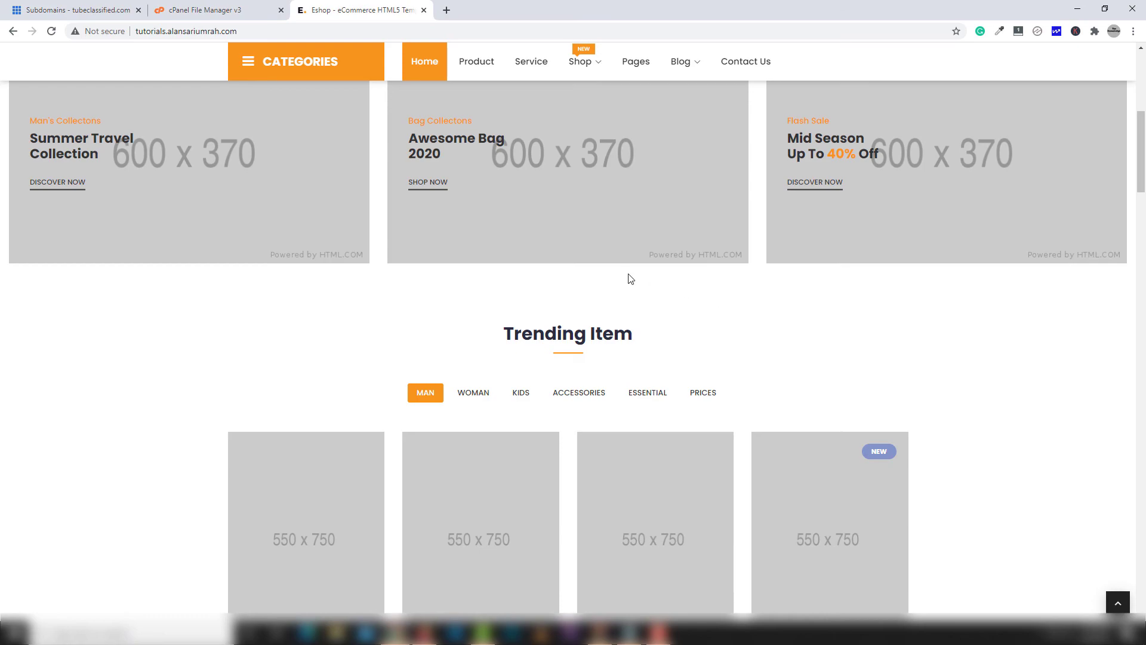
click(423, 10)
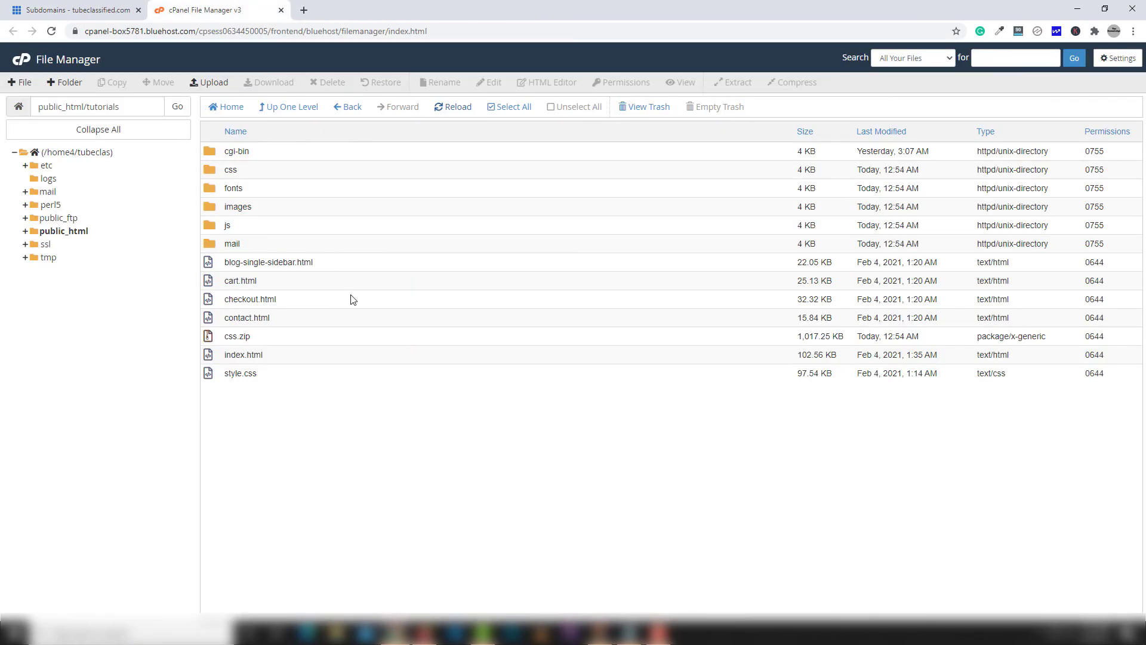
Go back and select public_html in the folder tree, collapsing its subfolder node.
click(349, 114)
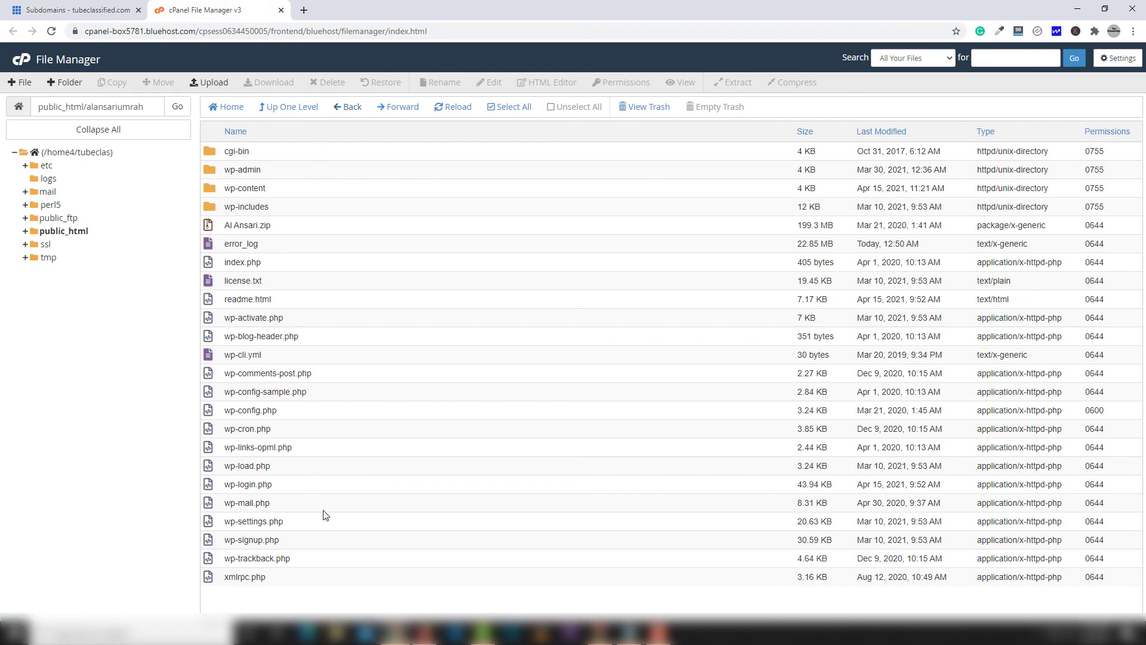
click(79, 236)
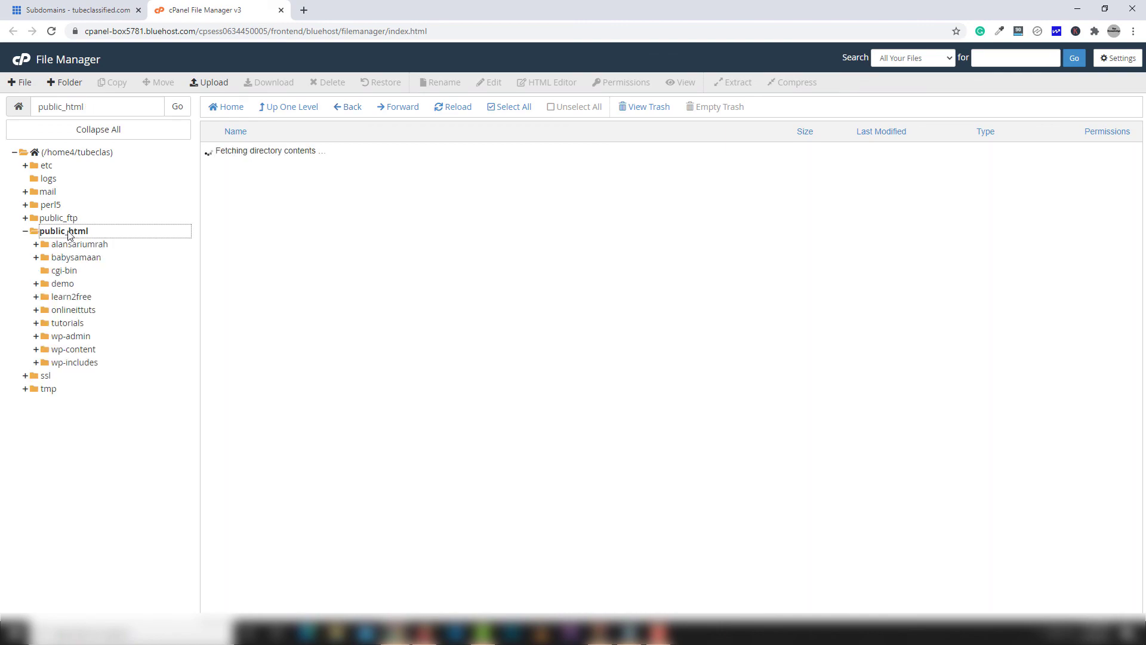
click(25, 232)
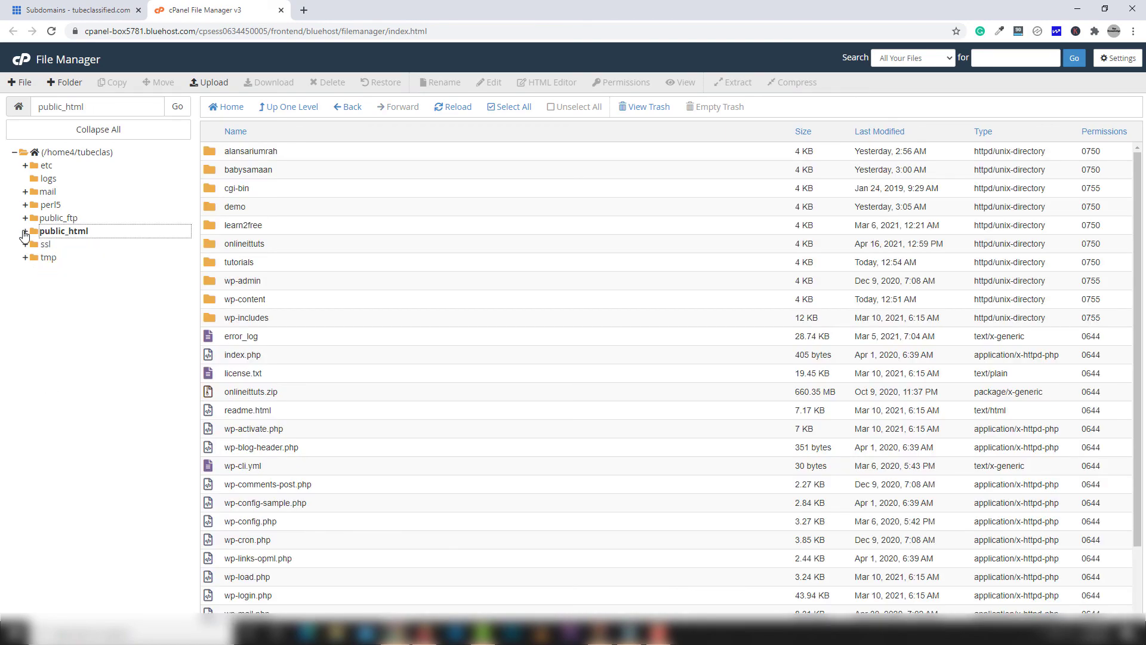